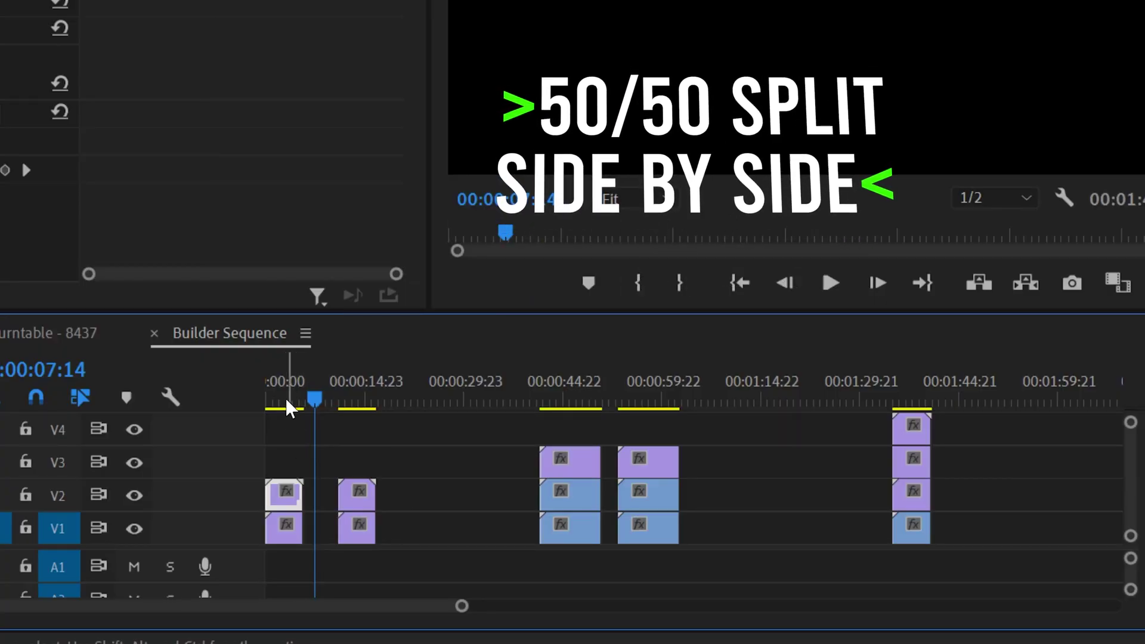
# Move the playhead to a frame near the start of the Builder Sequence
pyautogui.click(281, 398)
# Realign the Cassette clip over the Turntable clip at 00:00, park the playhead at 2 seconds, and select both
pyautogui.moveTo(284, 501); pyautogui.dragTo(310, 498)
pyautogui.press('t')
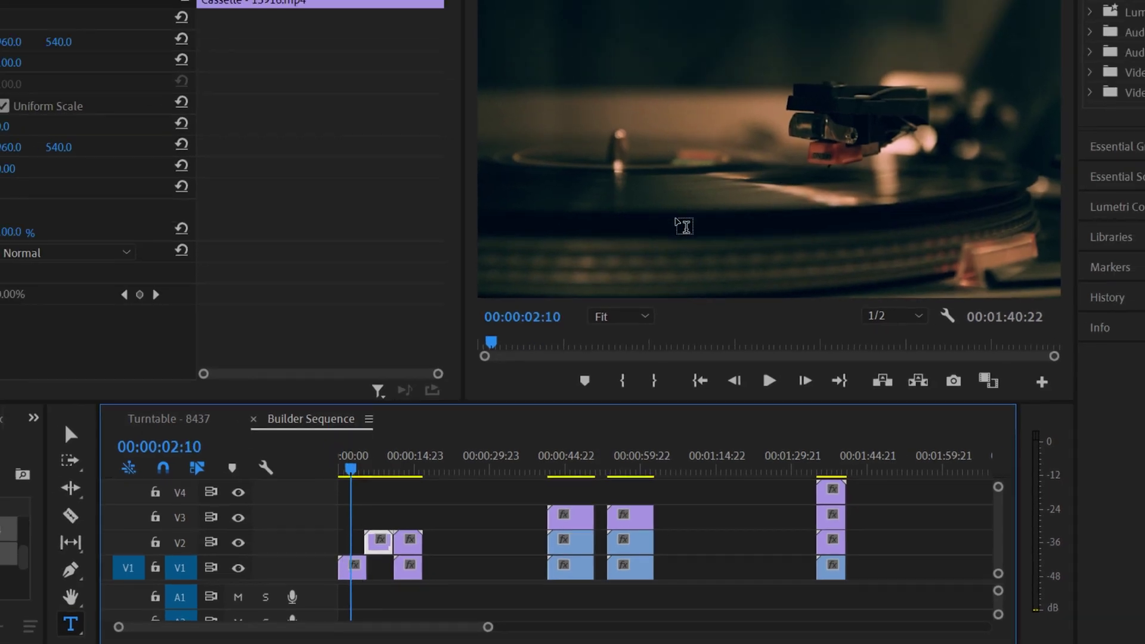
pyautogui.moveTo(381, 549); pyautogui.dragTo(355, 544)
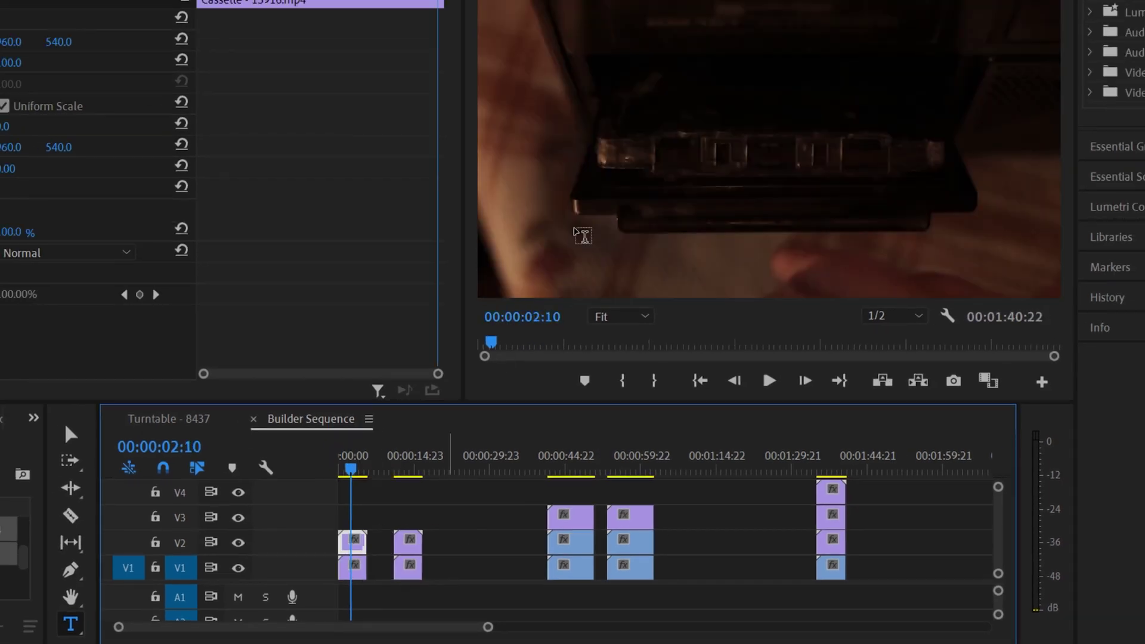
pyautogui.click(351, 469)
pyautogui.moveTo(379, 514); pyautogui.dragTo(350, 593)
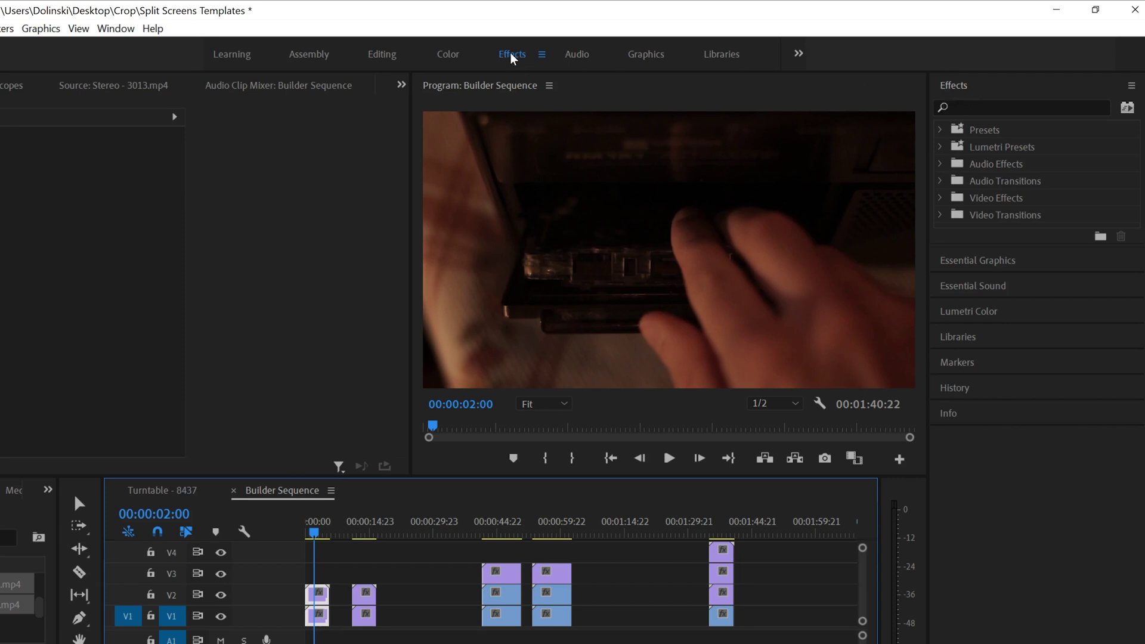
# Open the Effects panel and search for 'transform'
pyautogui.click(116, 28)
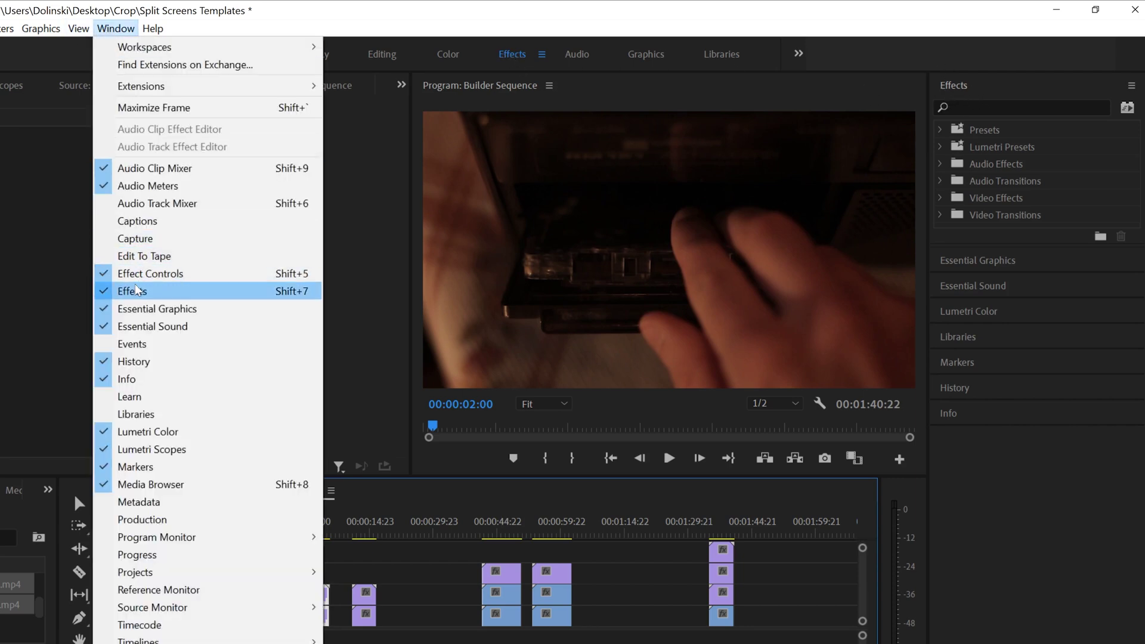
pyautogui.click(159, 293)
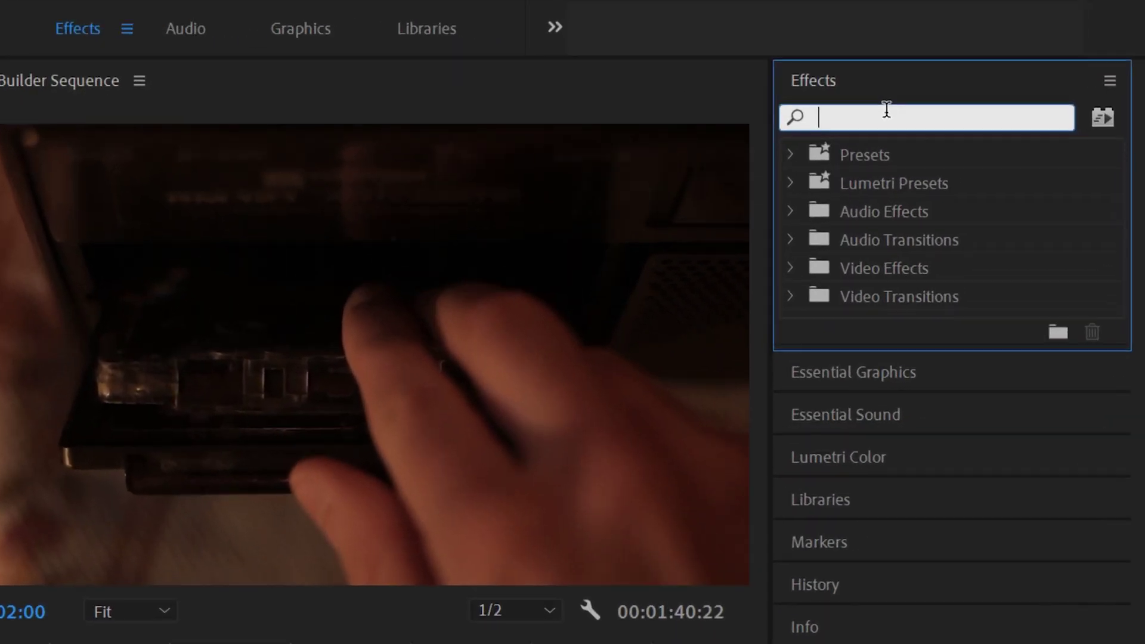
pyautogui.write('transo')
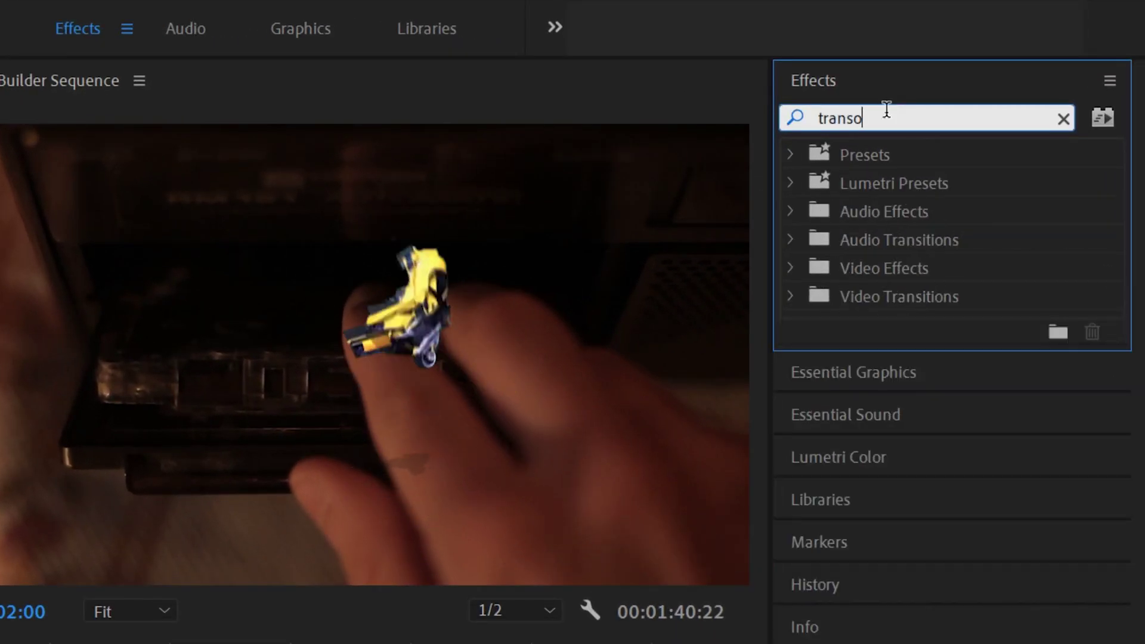
pyautogui.press('BackSpace')
pyautogui.write('form')
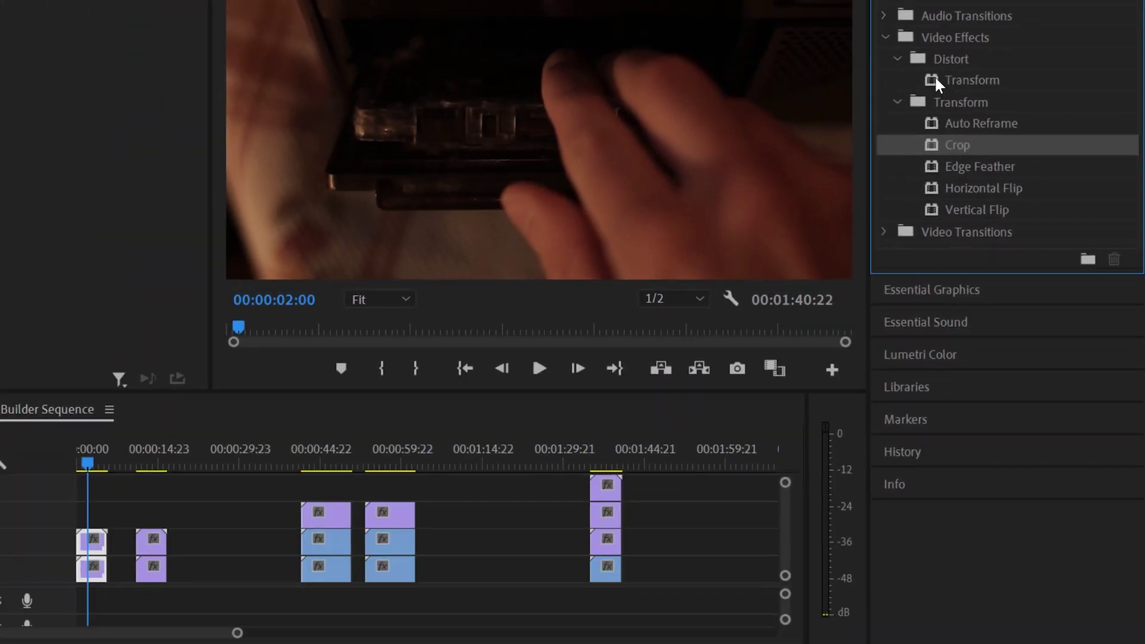
# Apply Distort > Transform and Transform > Crop to the two stacked clips
pyautogui.click(855, 325)
pyautogui.moveTo(933, 82); pyautogui.dragTo(96, 544)
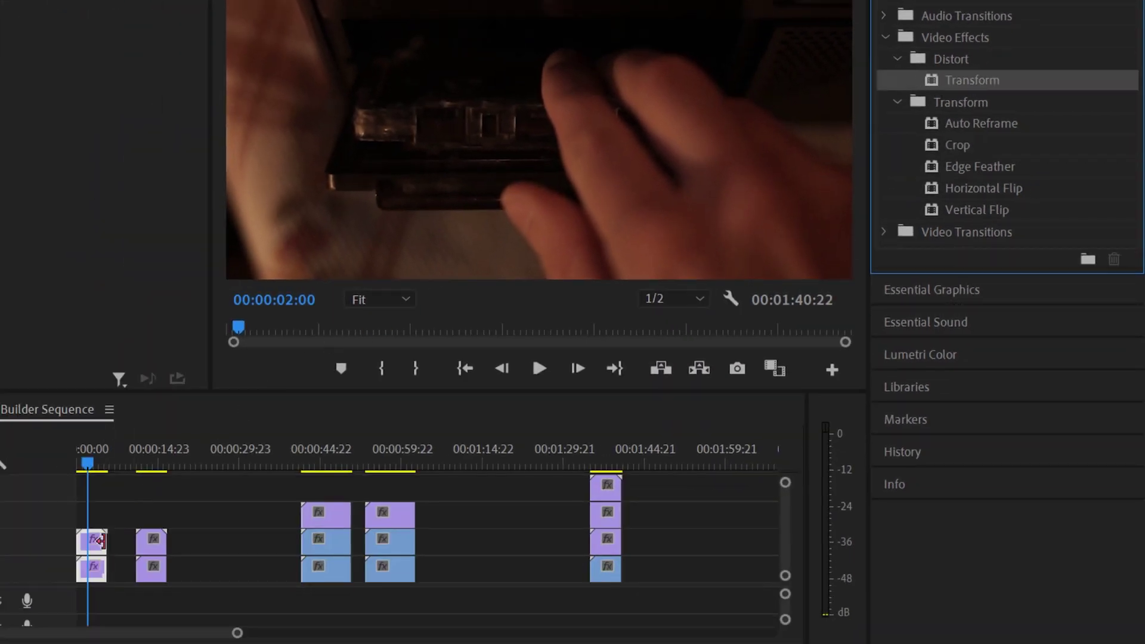
pyautogui.moveTo(933, 149); pyautogui.dragTo(92, 543)
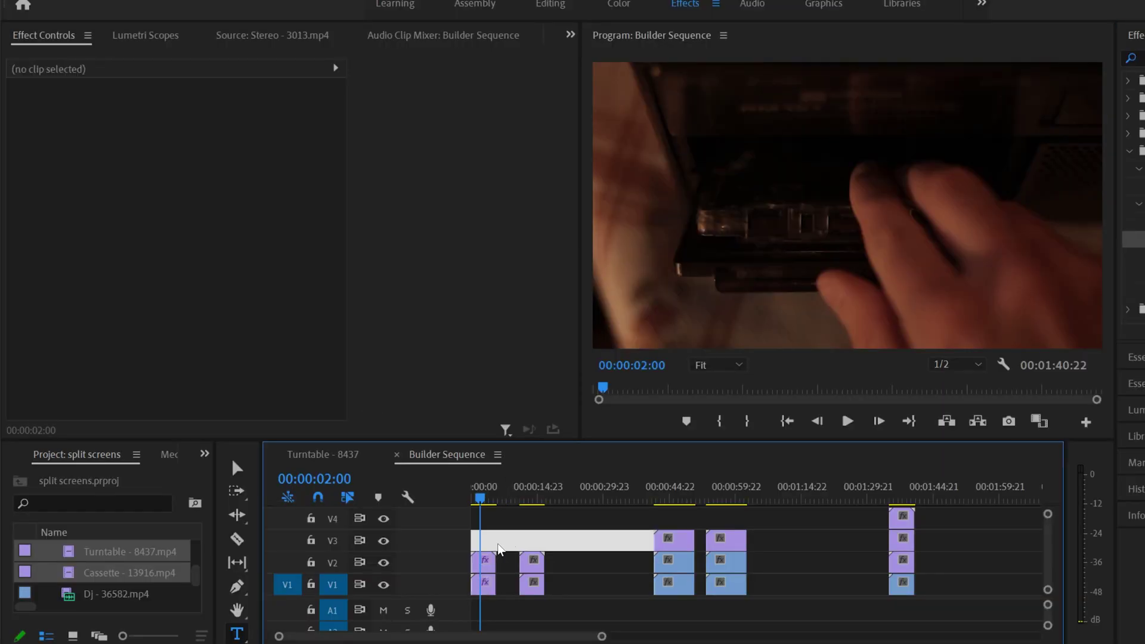
# Set the Cassette clip's Crop Left to 50%
pyautogui.click(490, 566)
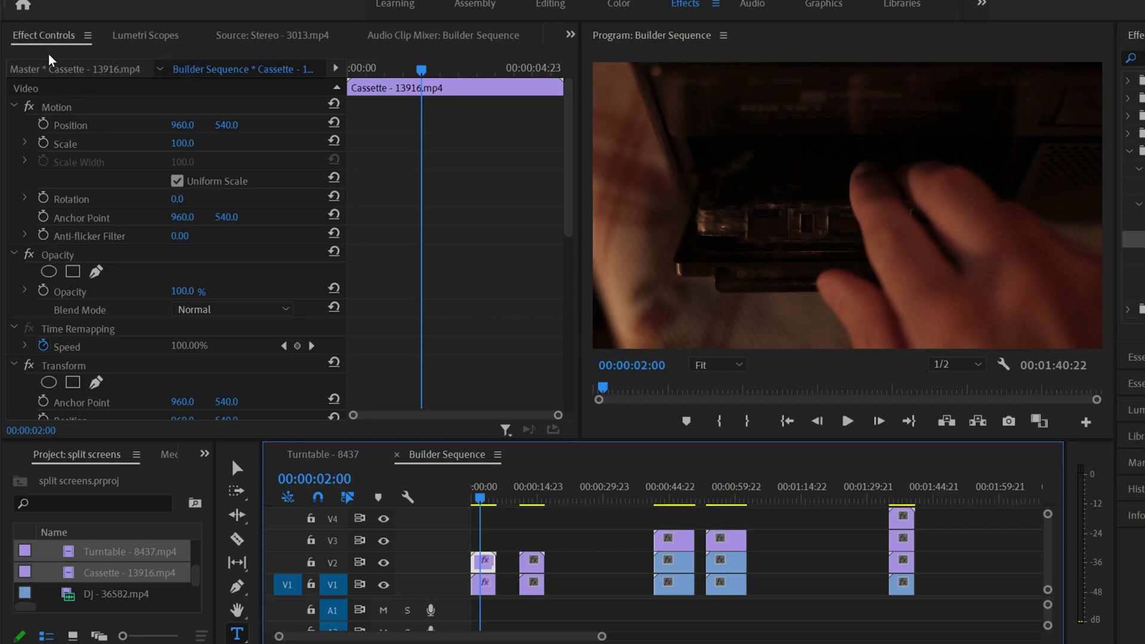
pyautogui.moveTo(571, 200); pyautogui.dragTo(571, 373)
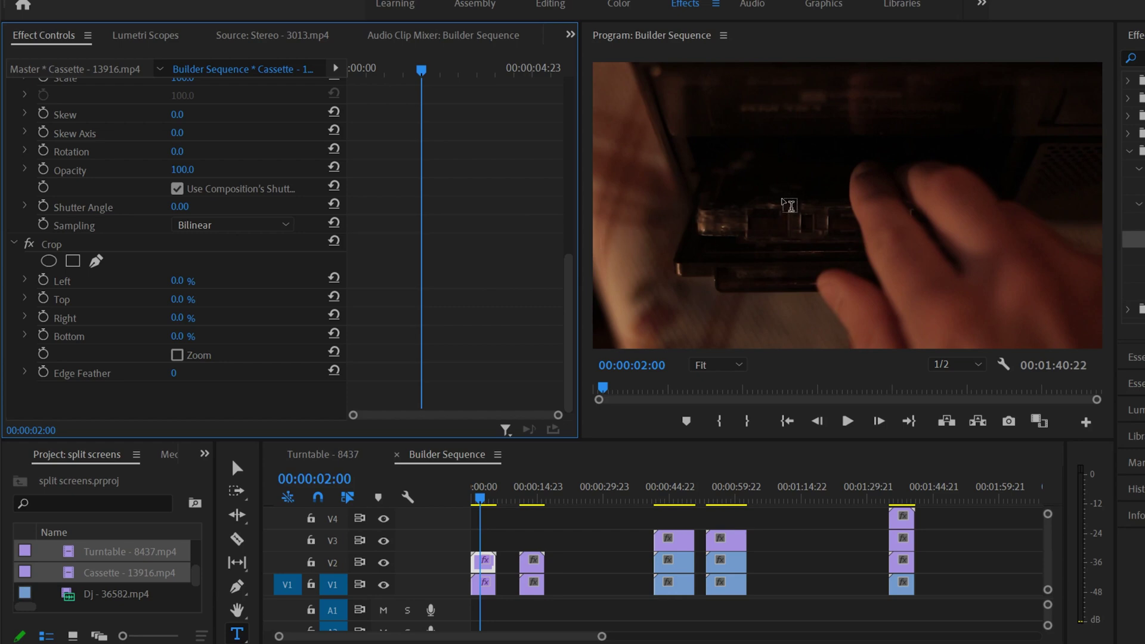
pyautogui.click(177, 280)
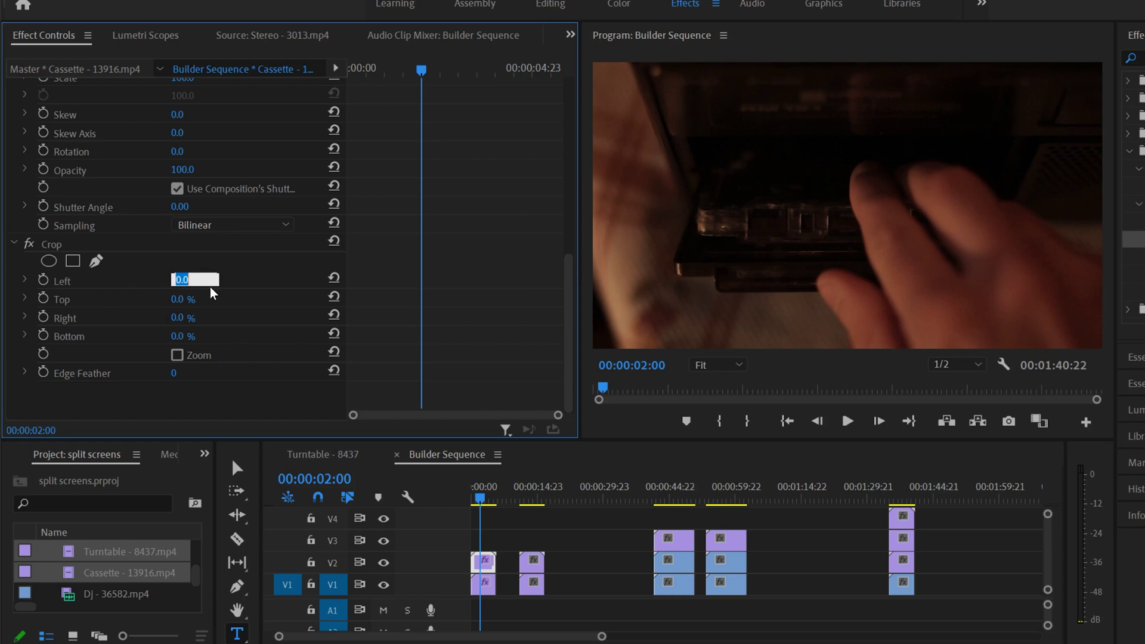
pyautogui.write('50')
pyautogui.press('Return')
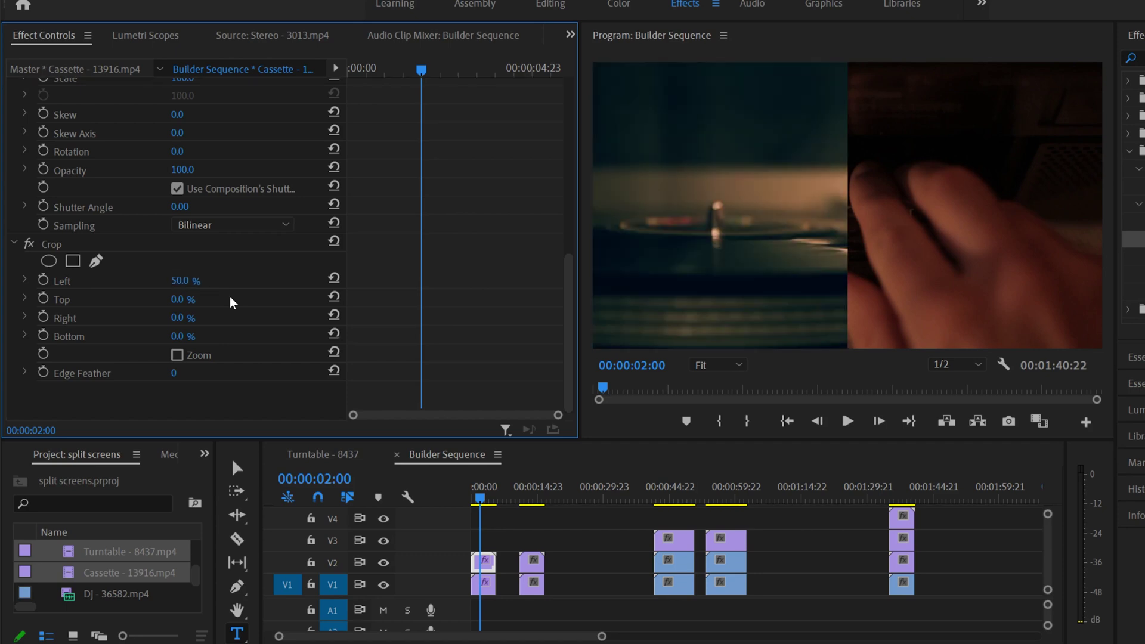
# Set the Turntable clip's Crop Right to 50%, toggling V2 visibility to check the split
pyautogui.click(486, 592)
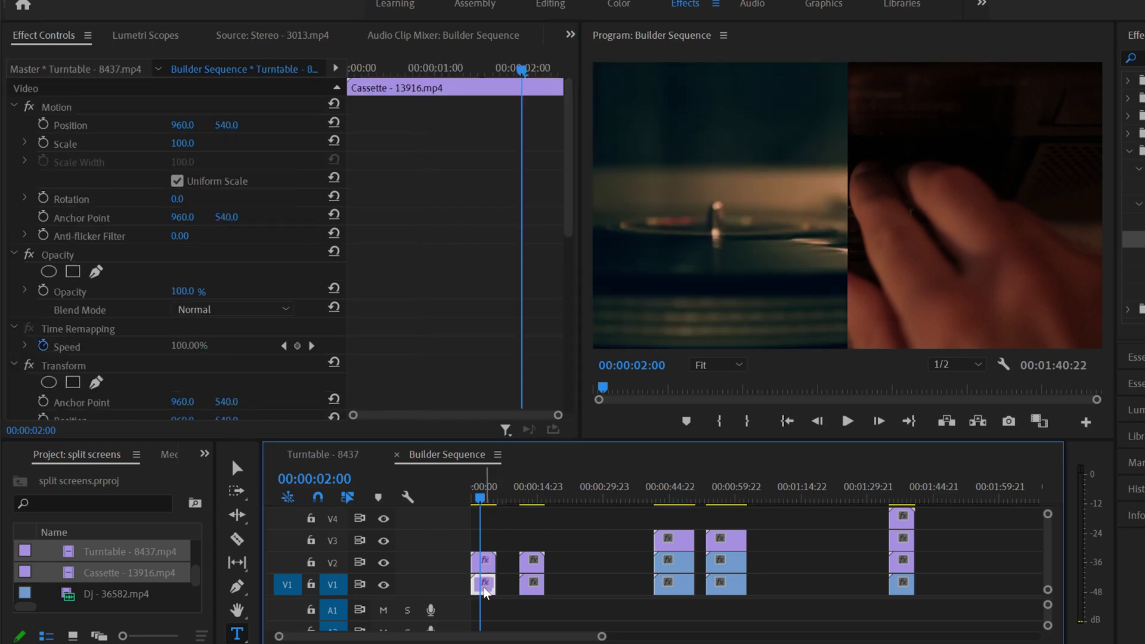
pyautogui.moveTo(569, 168); pyautogui.dragTo(568, 345)
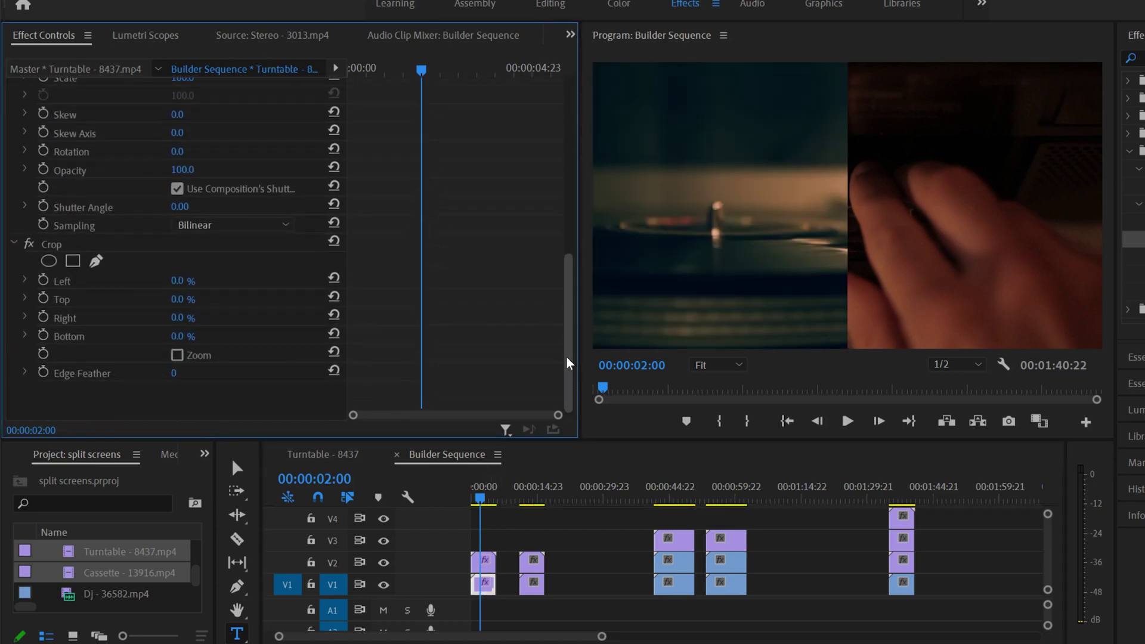
pyautogui.click(180, 317)
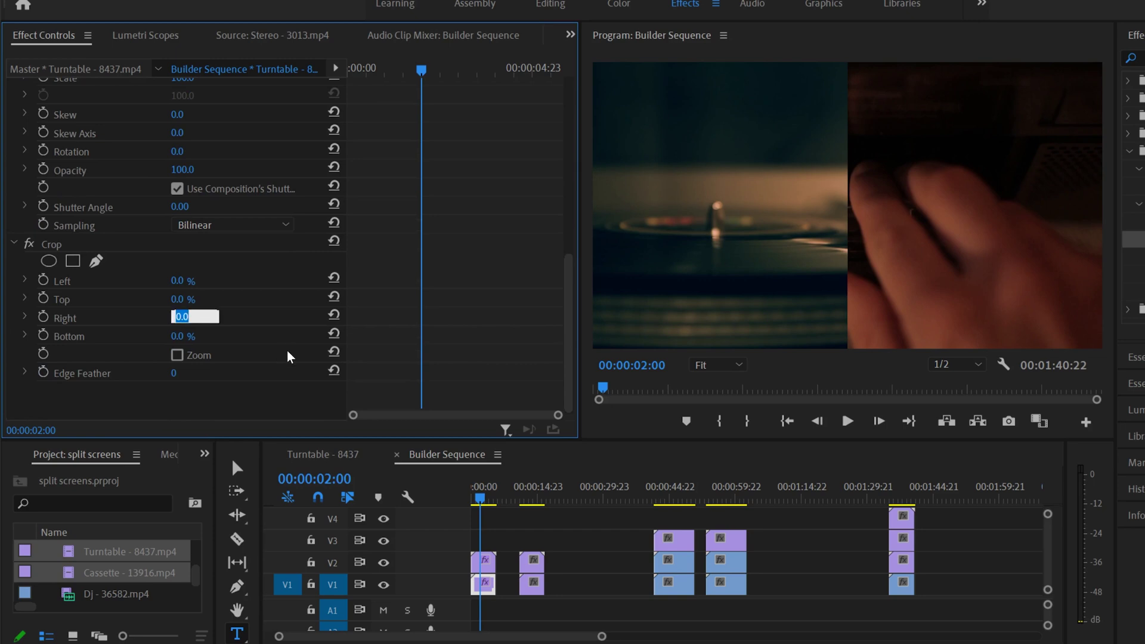
pyautogui.write('50')
pyautogui.press('Return')
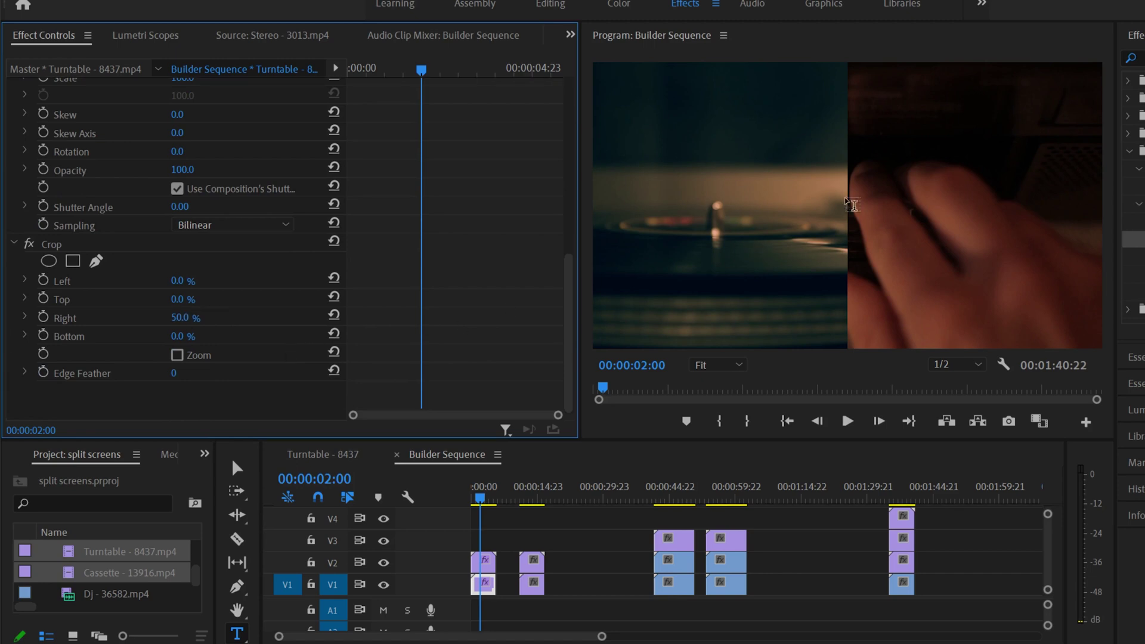
pyautogui.click(383, 563)
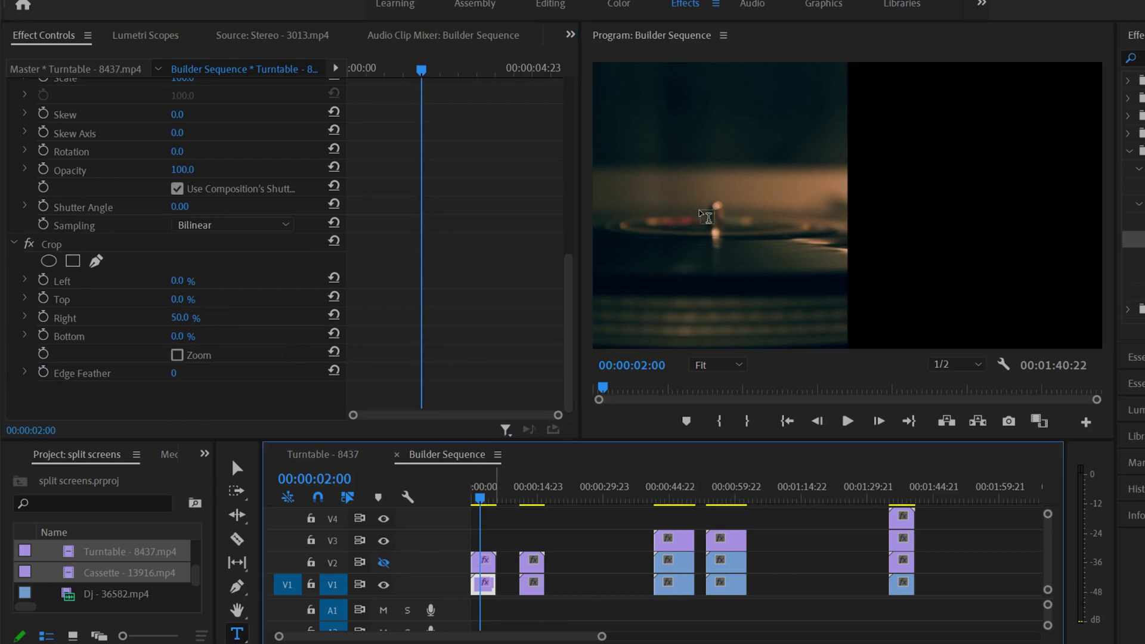
pyautogui.click(383, 564)
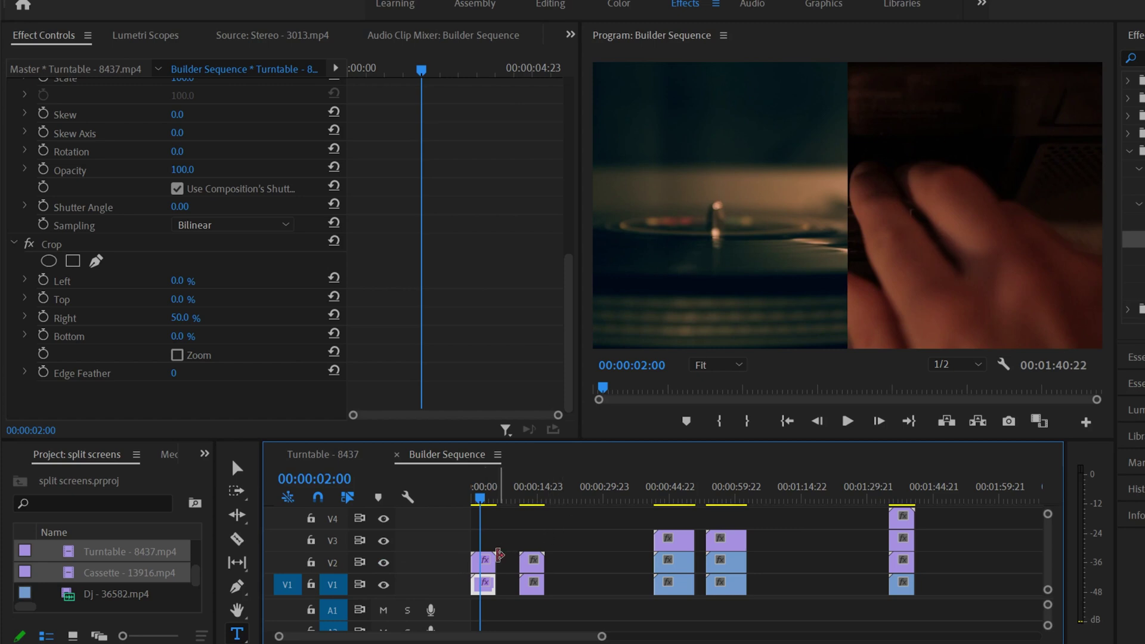
# Shift the Cassette clip's Transform Position X right to about 1445
pyautogui.click(483, 567)
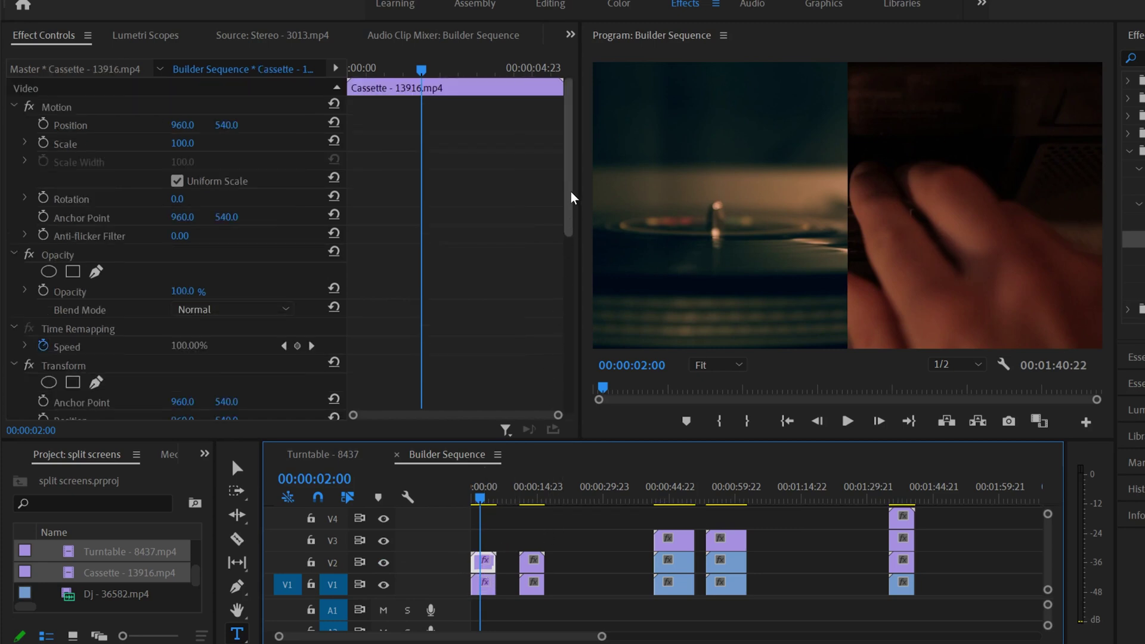
pyautogui.moveTo(571, 198); pyautogui.dragTo(552, 310)
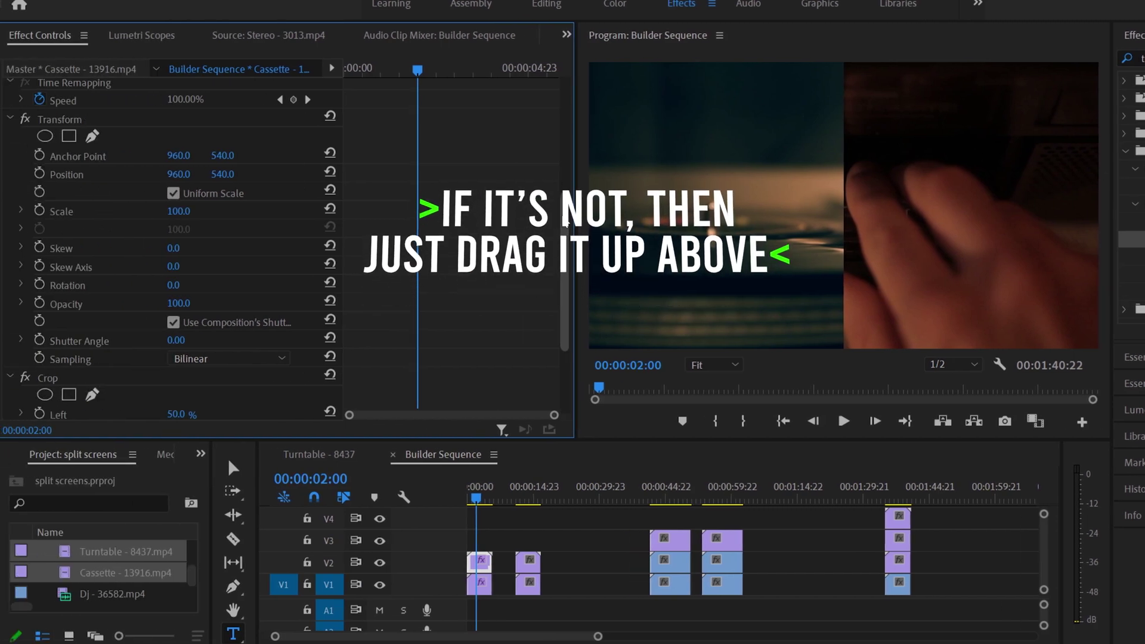
pyautogui.scroll(2, 567, 221)
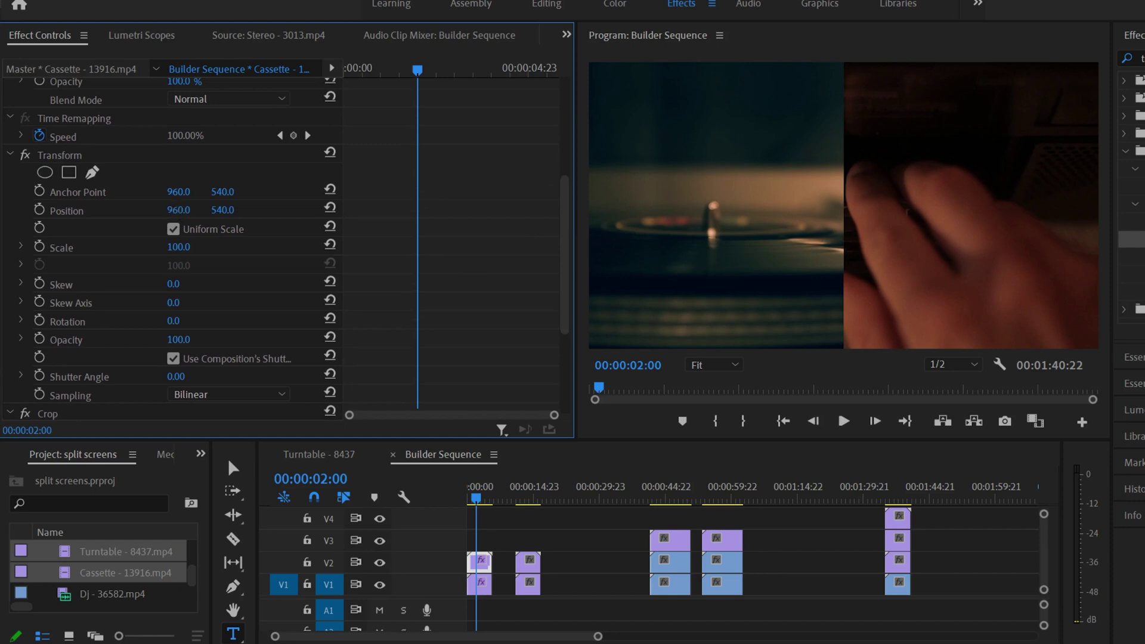
pyautogui.moveTo(178, 210); pyautogui.dragTo(473, 210)
pyautogui.scroll(5, 54, 130)
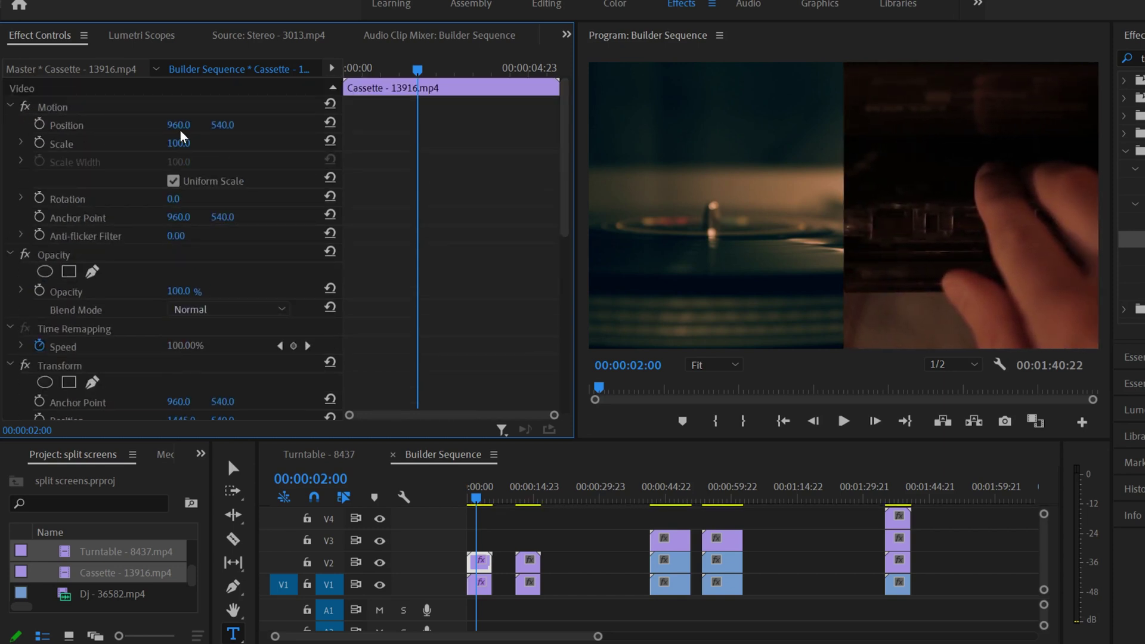
pyautogui.moveTo(177, 129); pyautogui.dragTo(247, 129)
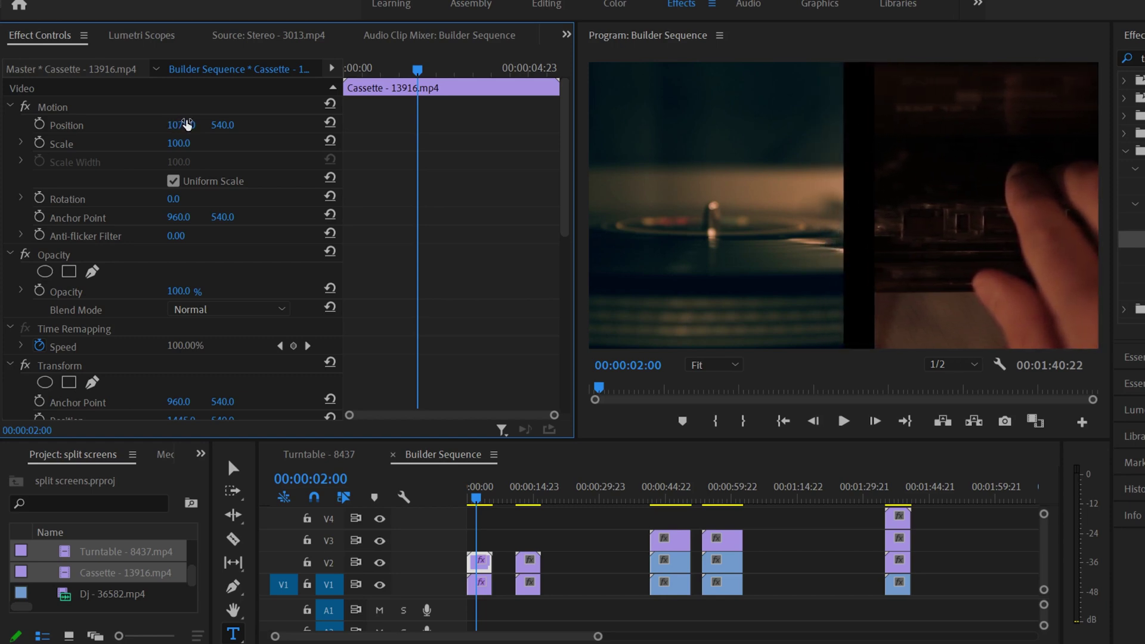
pyautogui.click(329, 103)
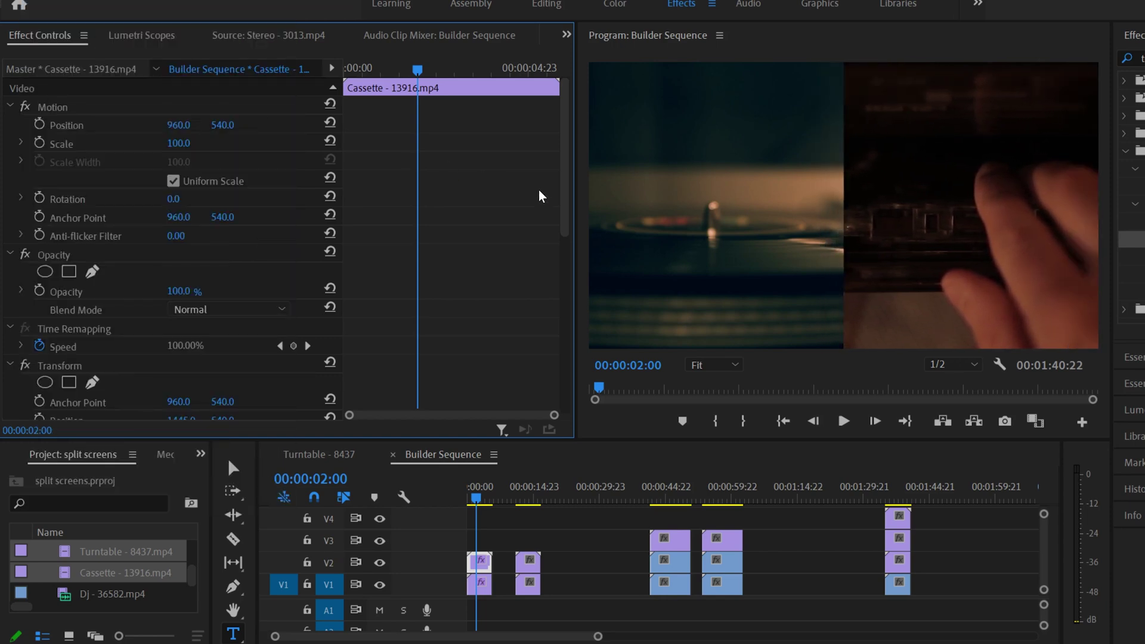
pyautogui.scroll(-5, 540, 184)
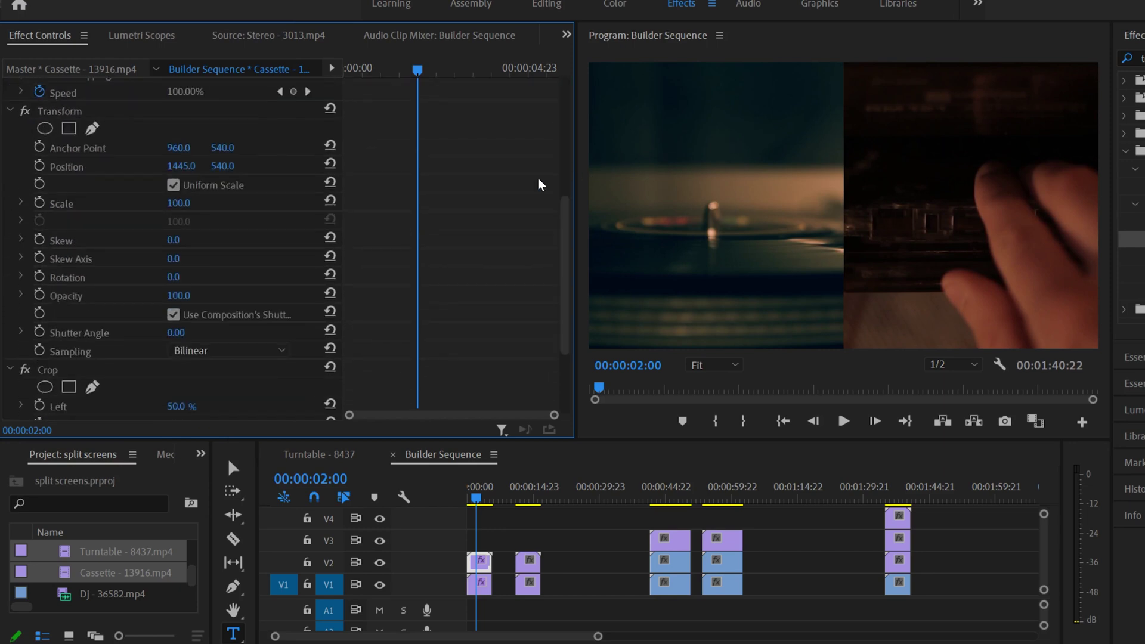
pyautogui.moveTo(181, 166); pyautogui.dragTo(415, 555)
# Shift the Turntable clip's Transform Position X left to 229
pyautogui.click(483, 592)
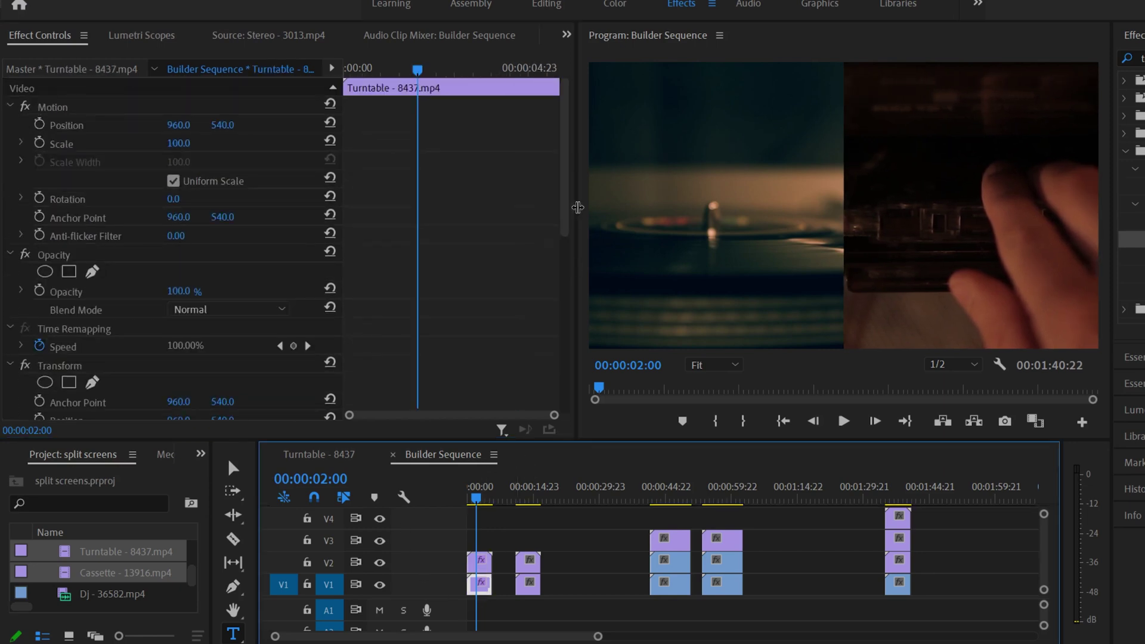
pyautogui.scroll(-4, 553, 290)
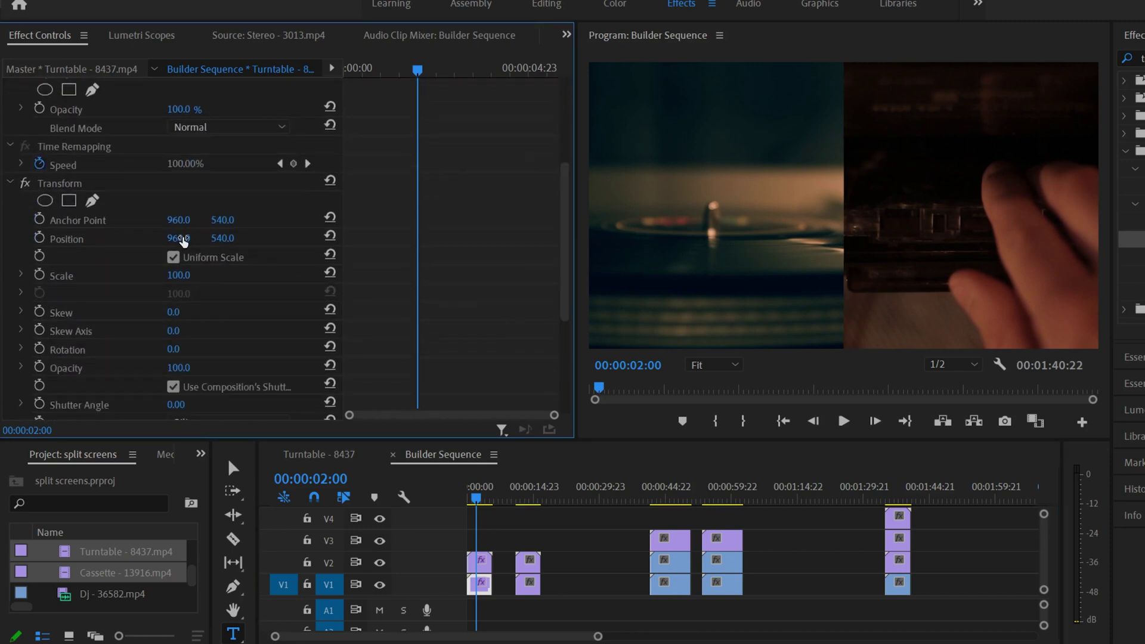
pyautogui.moveTo(183, 241); pyautogui.dragTo(81, 240)
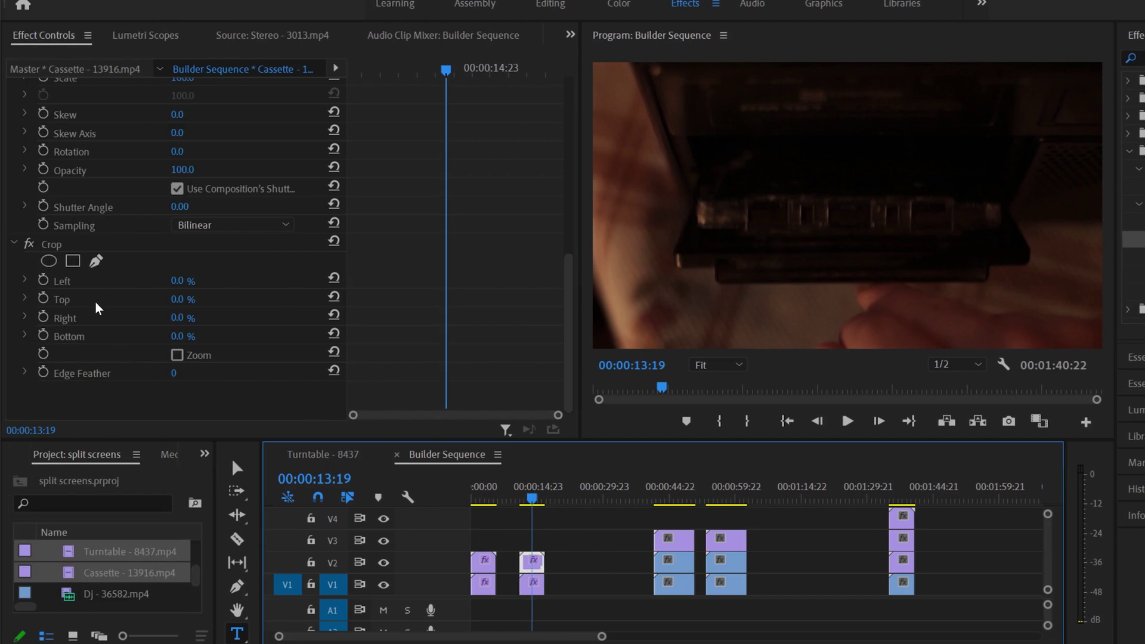
# Crop the Cassette clip 50% from the top and the Turntable clip 50% from the bottom
pyautogui.click(177, 299)
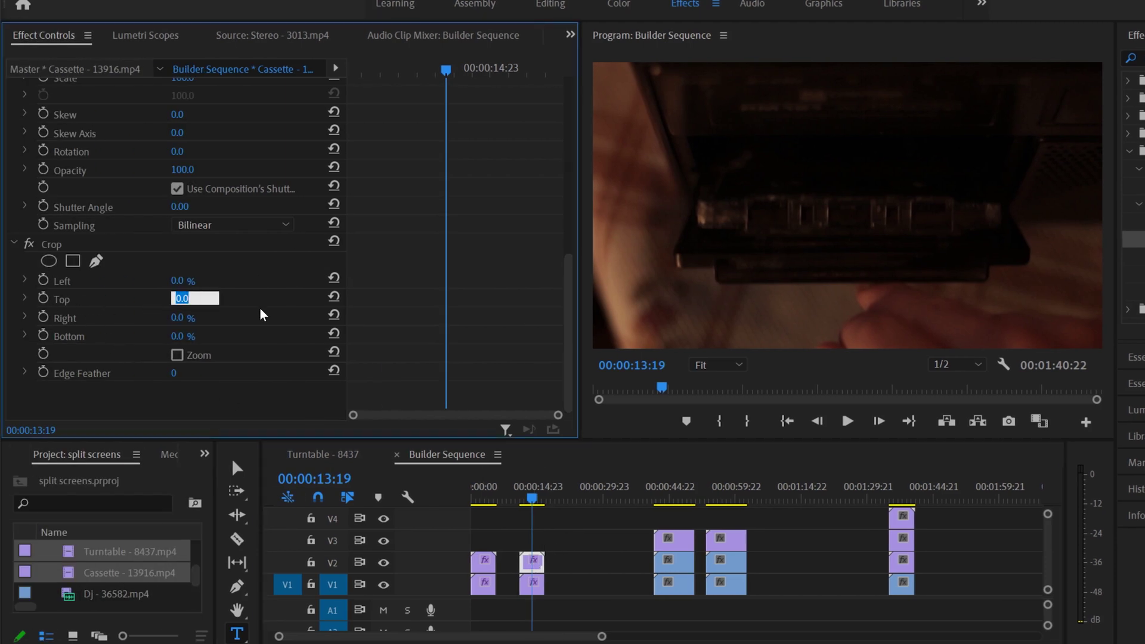
pyautogui.write('50')
pyautogui.press('Return')
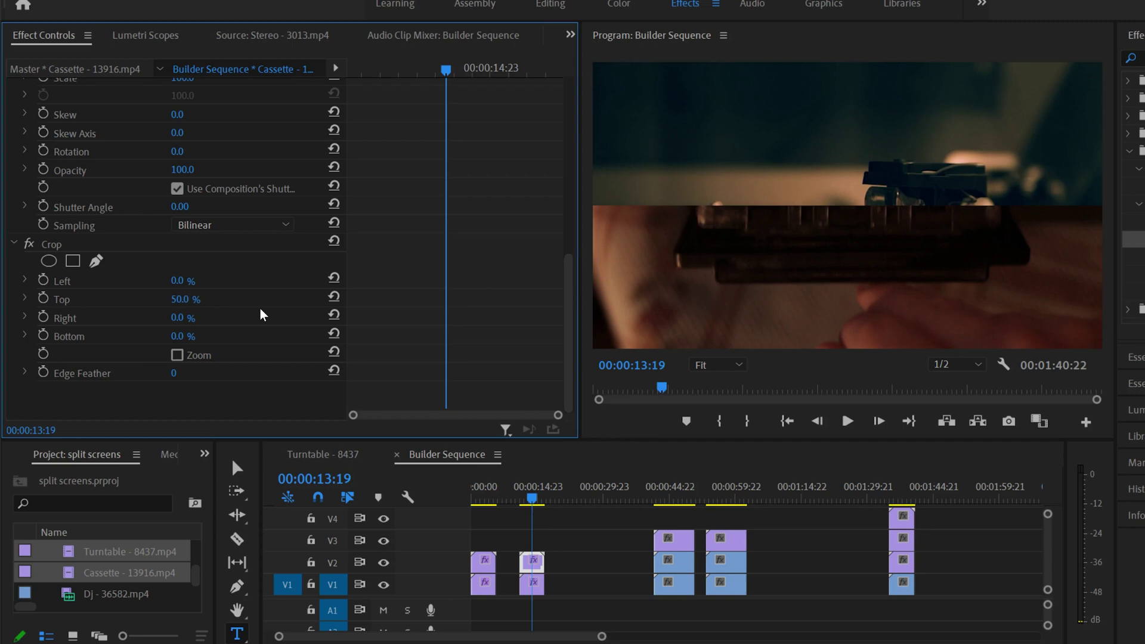
pyautogui.click(536, 585)
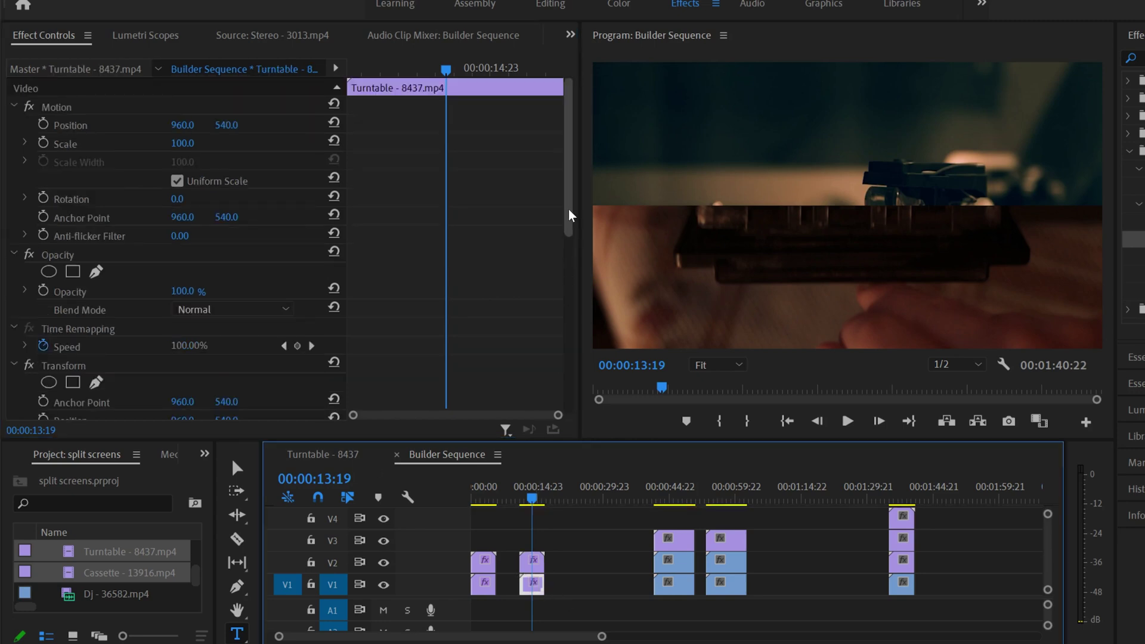
pyautogui.scroll(-5, 550, 358)
pyautogui.click(177, 357)
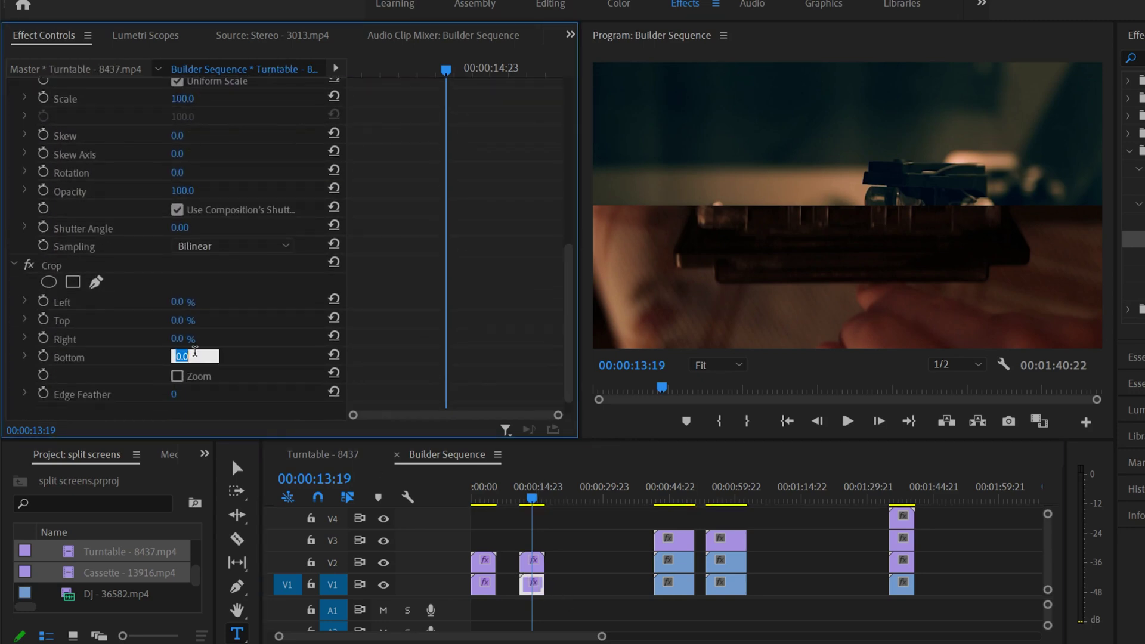
pyautogui.write('50')
pyautogui.press('Return')
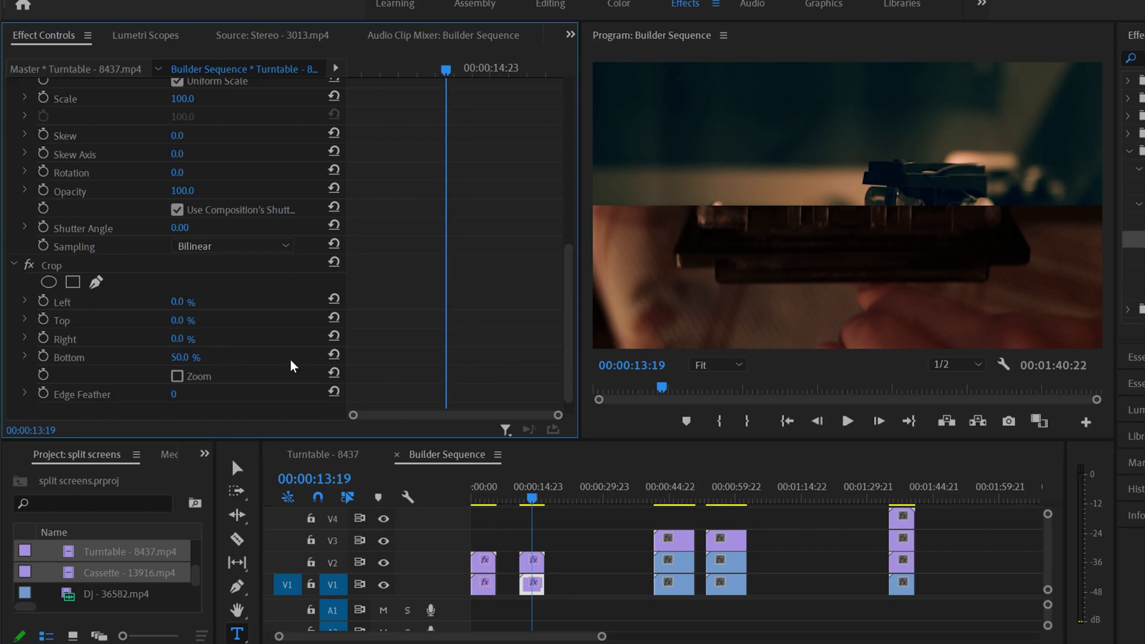
# Scrub Transform Position Y to move Cassette down and Turntable up in frame
pyautogui.click(536, 562)
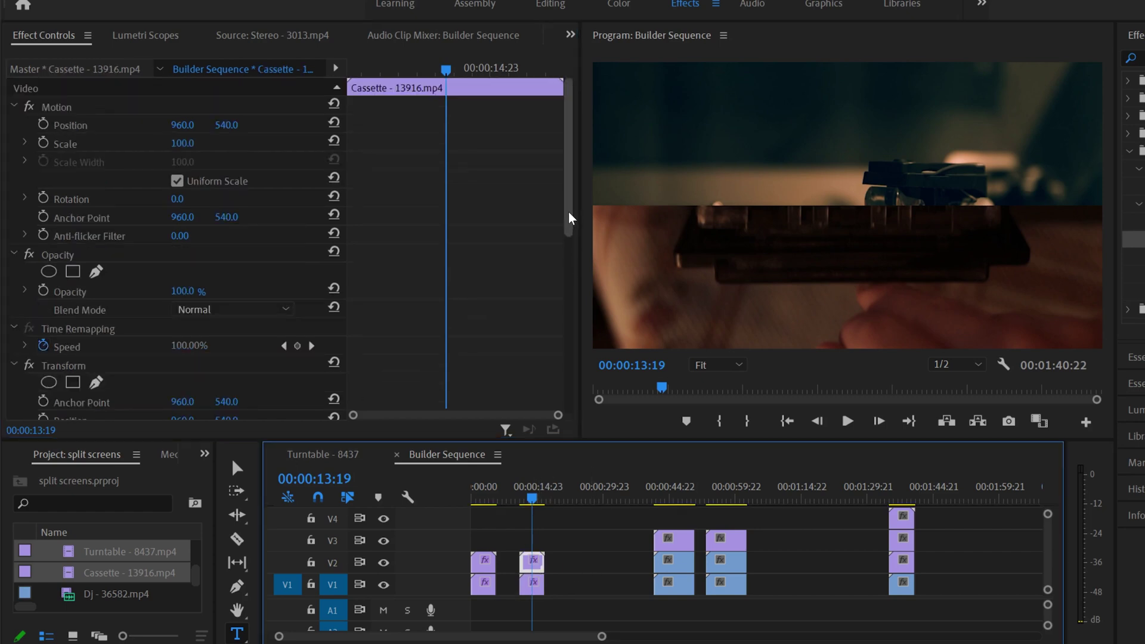
pyautogui.scroll(-3, 541, 270)
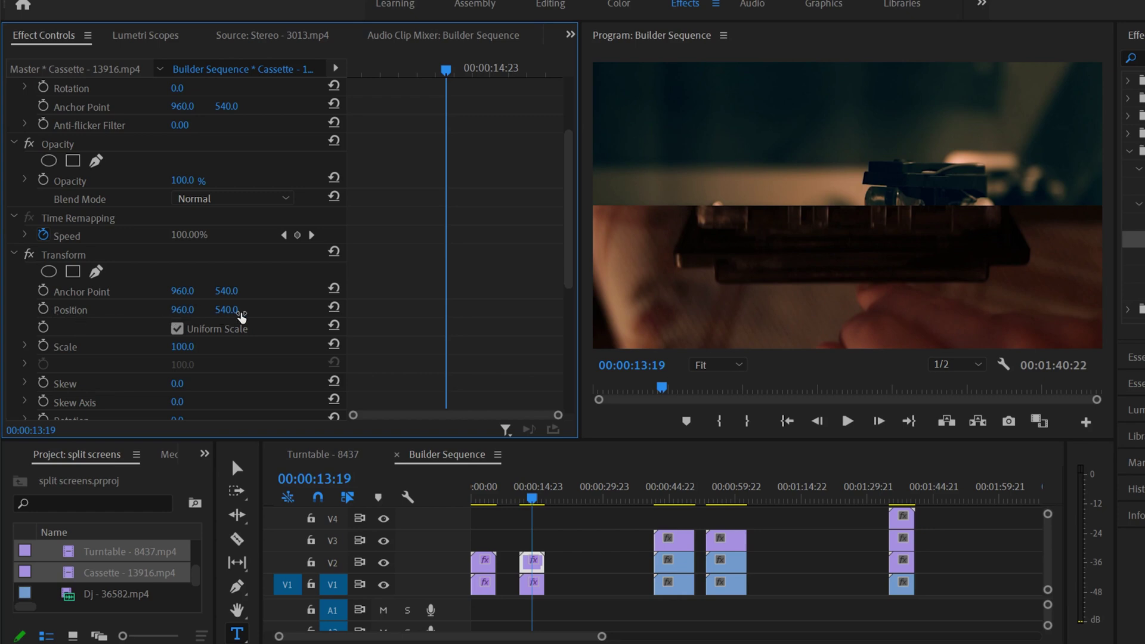
pyautogui.moveTo(227, 310); pyautogui.dragTo(369, 309)
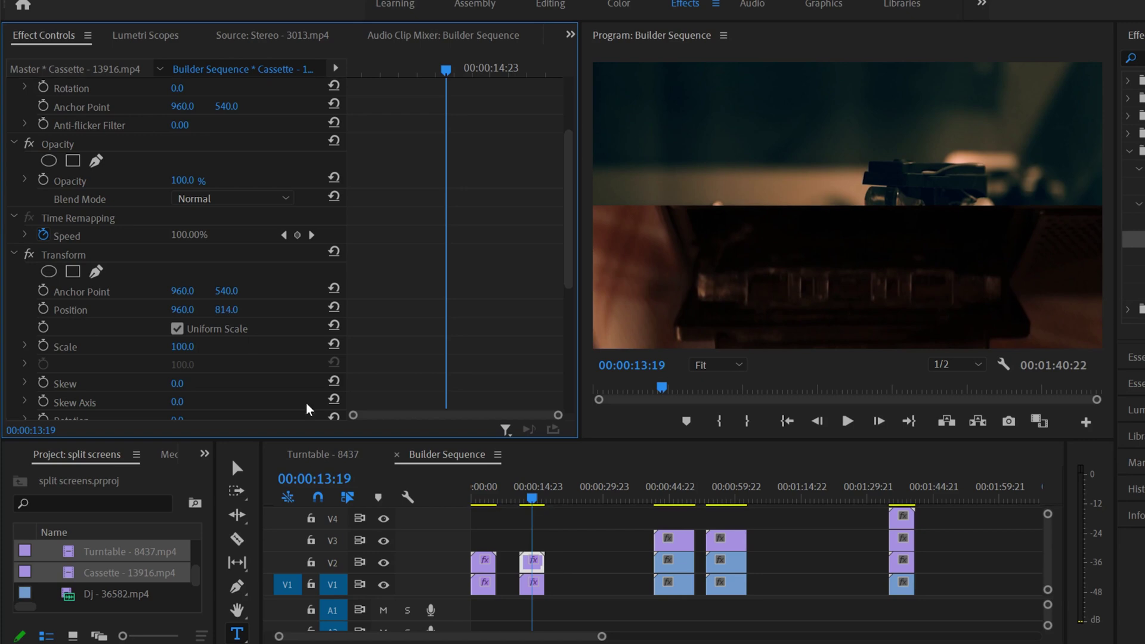
pyautogui.click(534, 575)
pyautogui.scroll(-5, 524, 315)
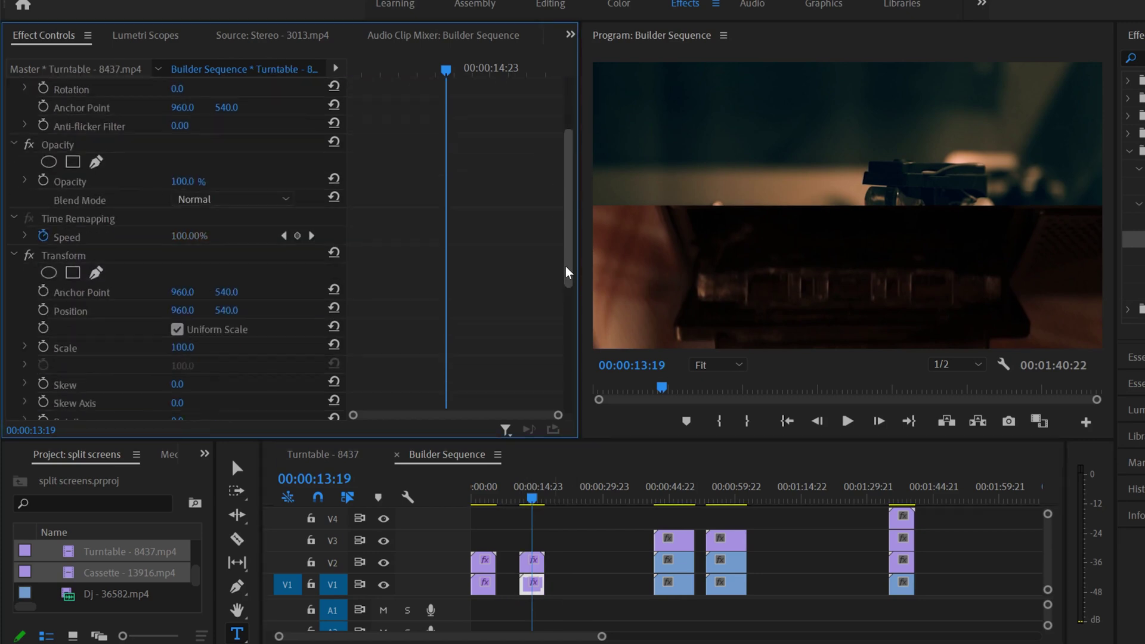
pyautogui.moveTo(229, 225); pyautogui.dragTo(27, 225)
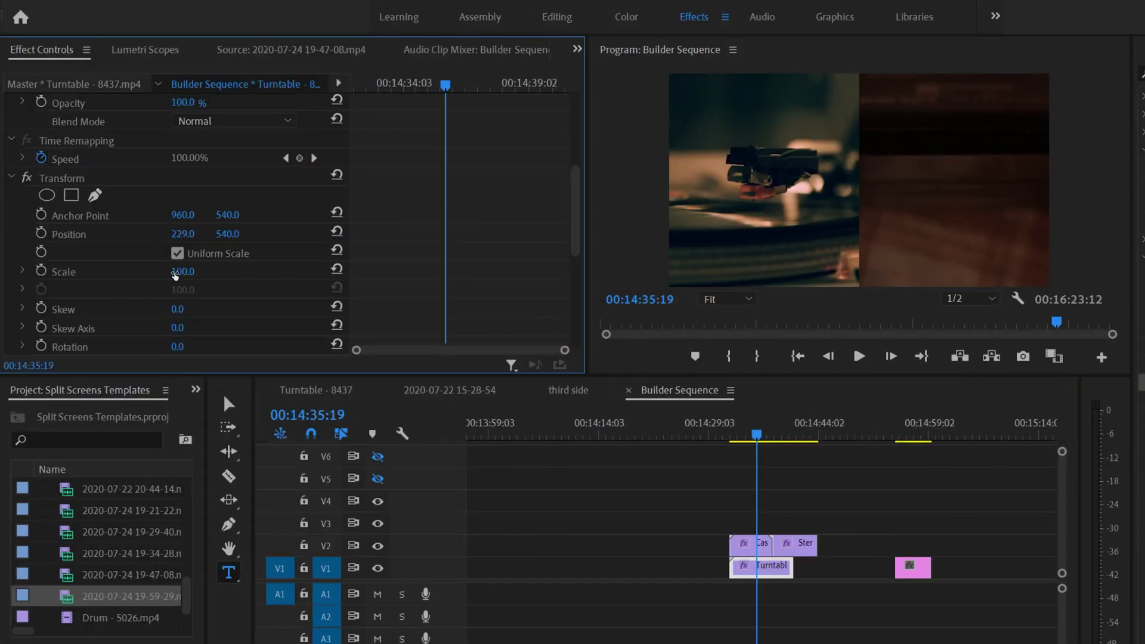
# Scrub the Turntable clip's Transform Scale up, then down to 81
pyautogui.moveTo(183, 271); pyautogui.dragTo(212, 271)
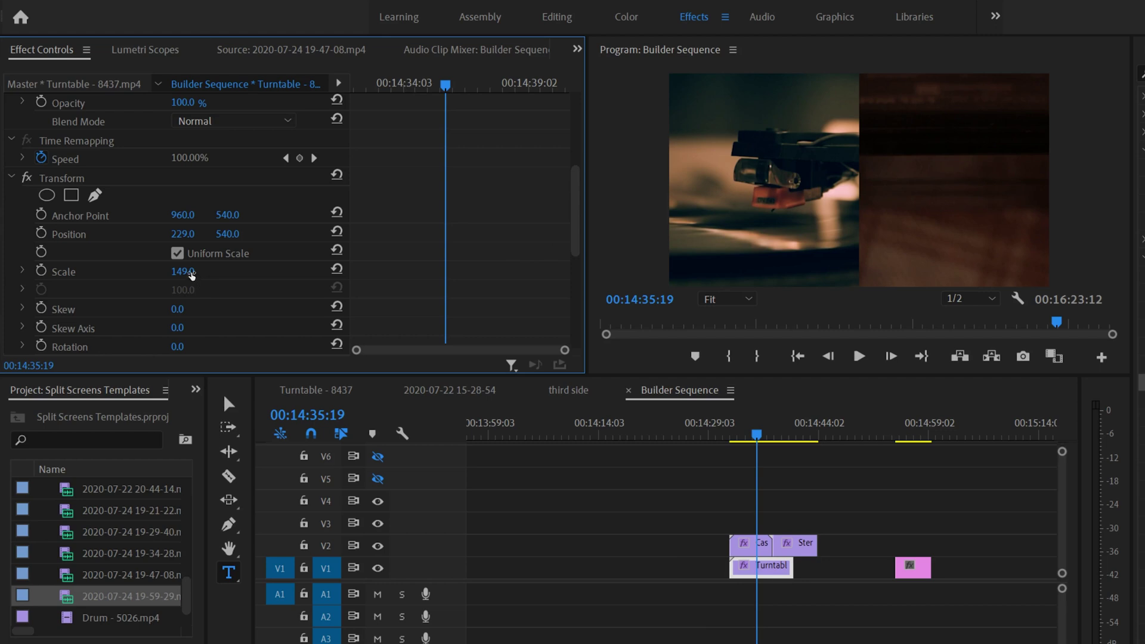
pyautogui.moveTo(183, 272); pyautogui.dragTo(351, 257)
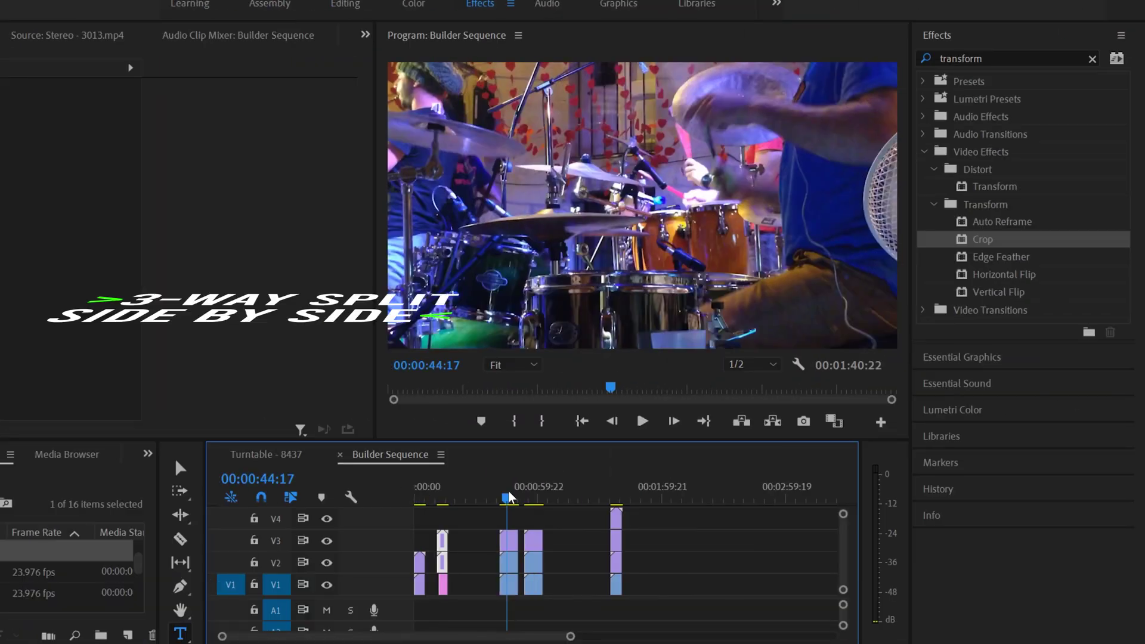
# At the 3-way split, apply Transform to the selected clips and select the Drum clip's Crop effect
pyautogui.moveTo(506, 498); pyautogui.dragTo(511, 595)
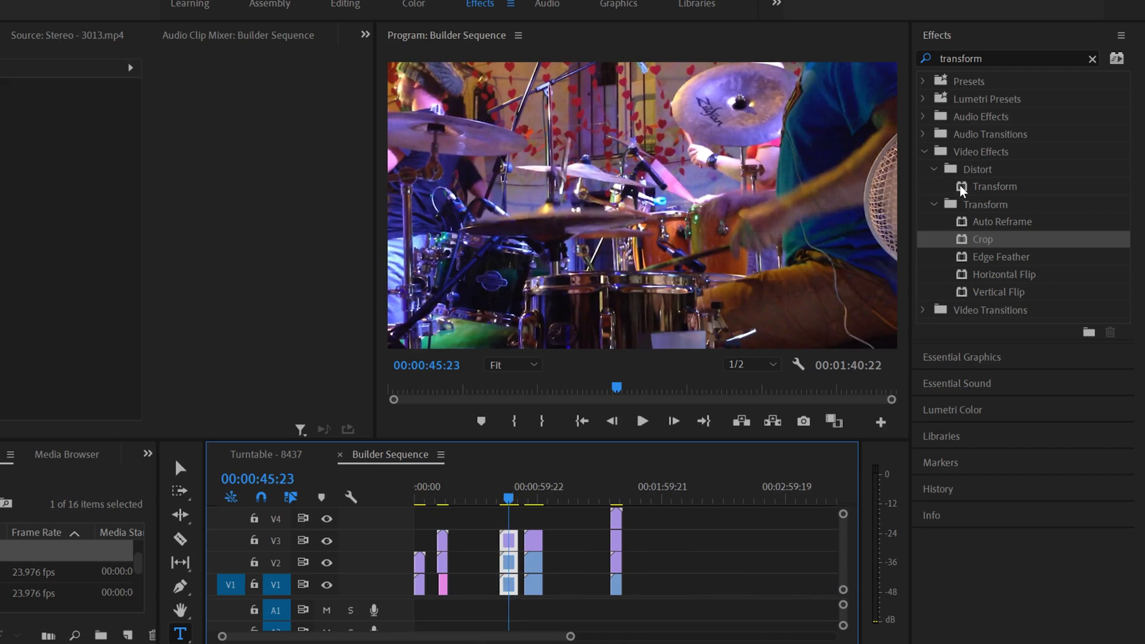
pyautogui.moveTo(942, 185); pyautogui.dragTo(805, 301)
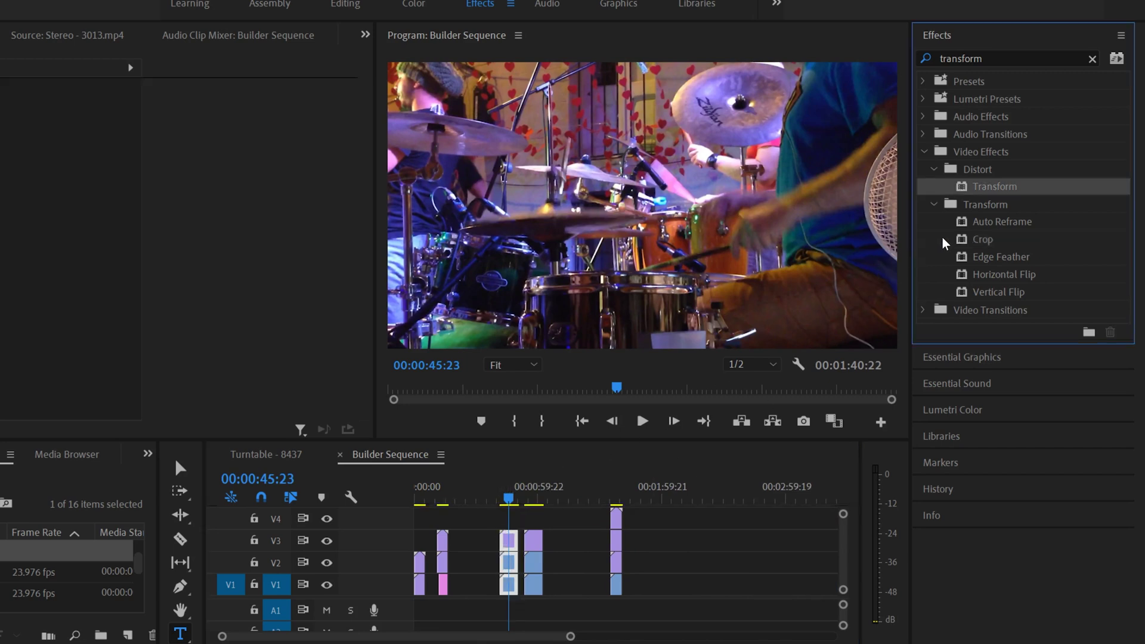
pyautogui.click(965, 240)
pyautogui.moveTo(519, 530); pyautogui.dragTo(453, 552)
pyautogui.moveTo(563, 158); pyautogui.dragTo(540, 328)
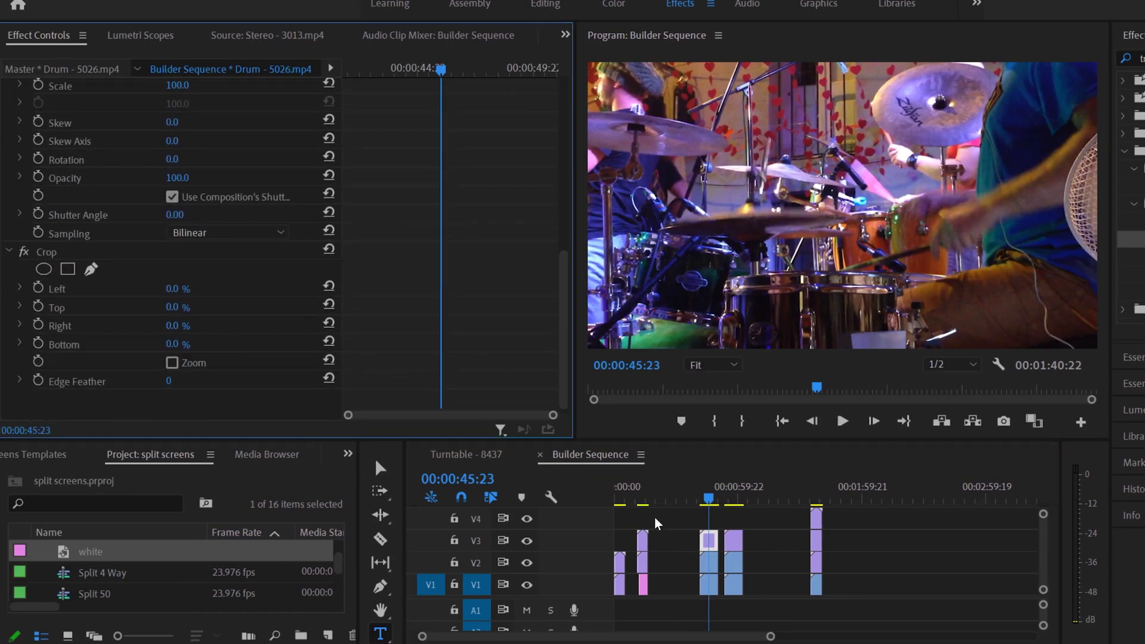
# Crop Drum 67% from the right and Guitar 33% from left and right
pyautogui.click(173, 325)
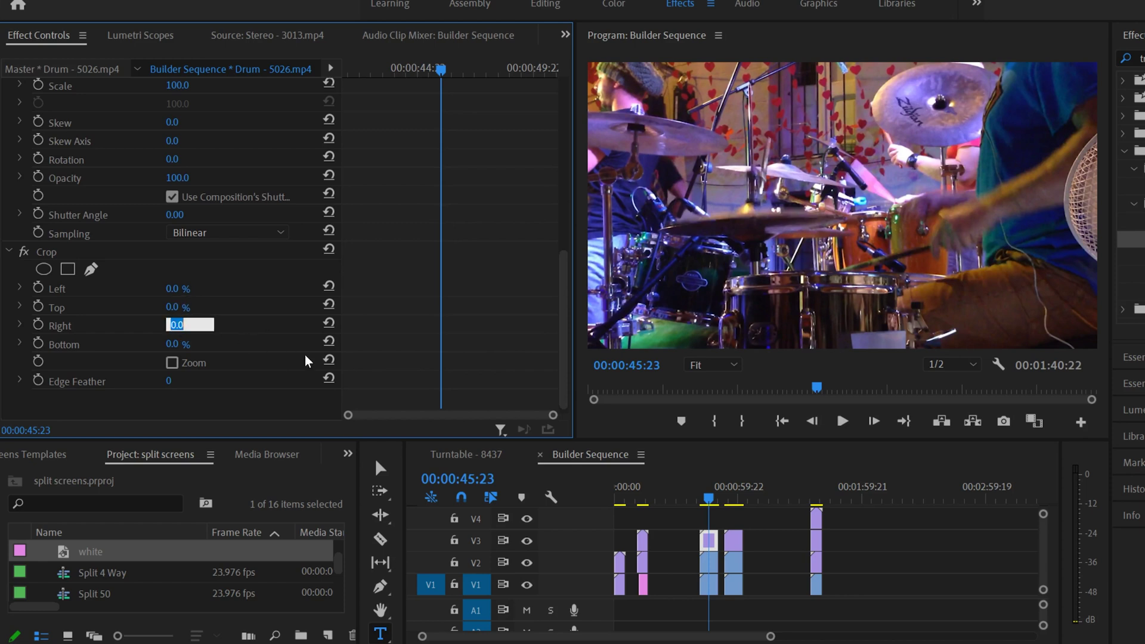
pyautogui.write('67')
pyautogui.press('Return')
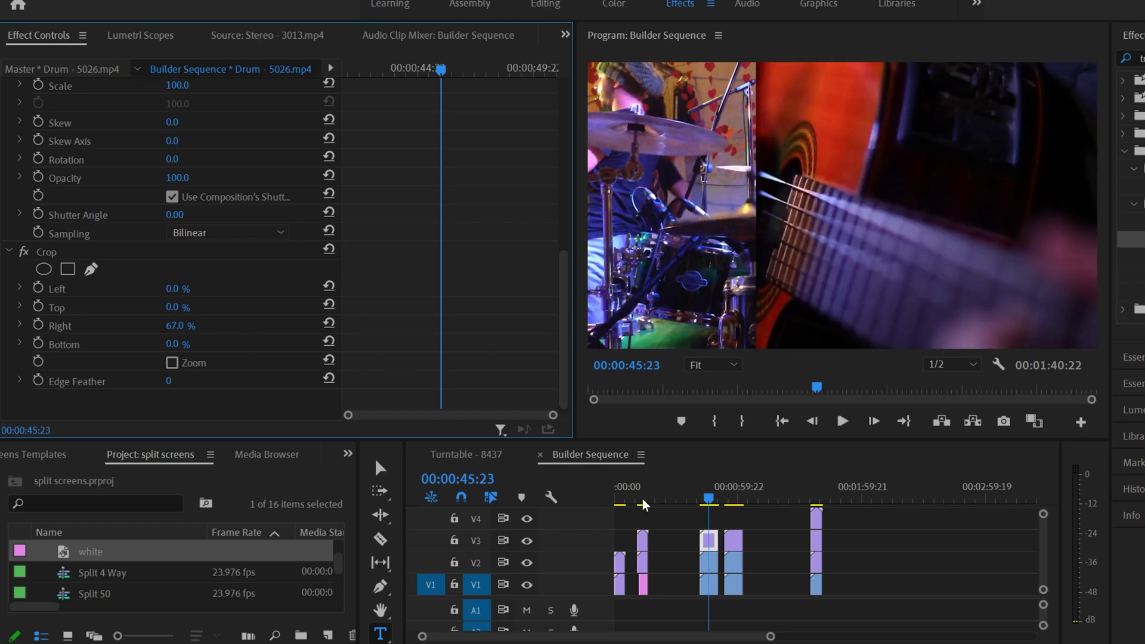
pyautogui.click(709, 563)
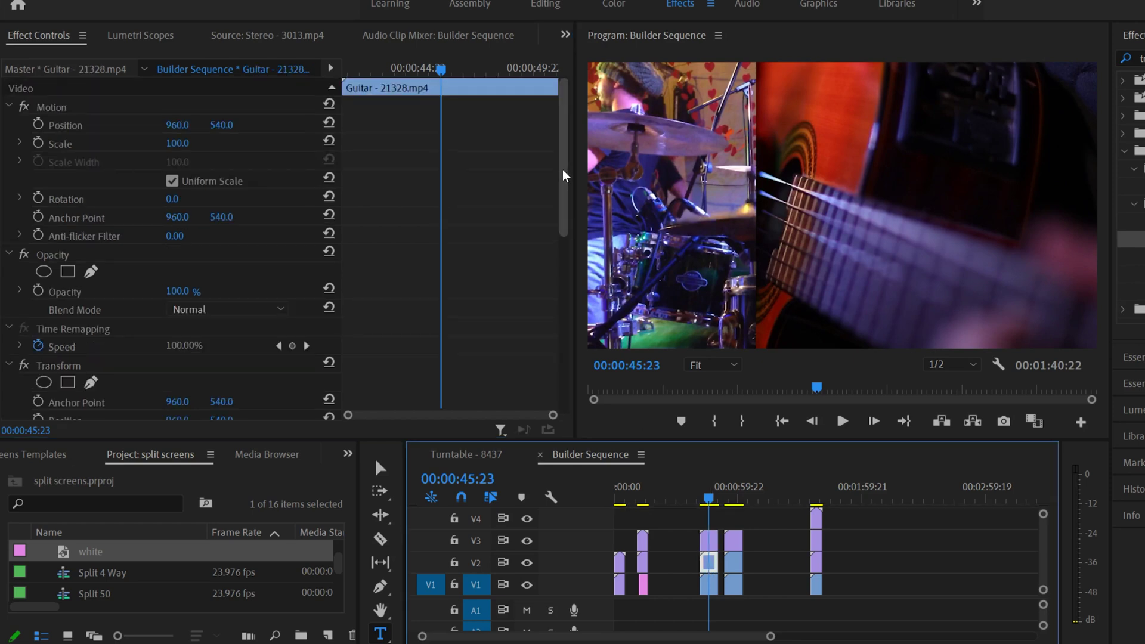
pyautogui.moveTo(563, 170); pyautogui.dragTo(506, 352)
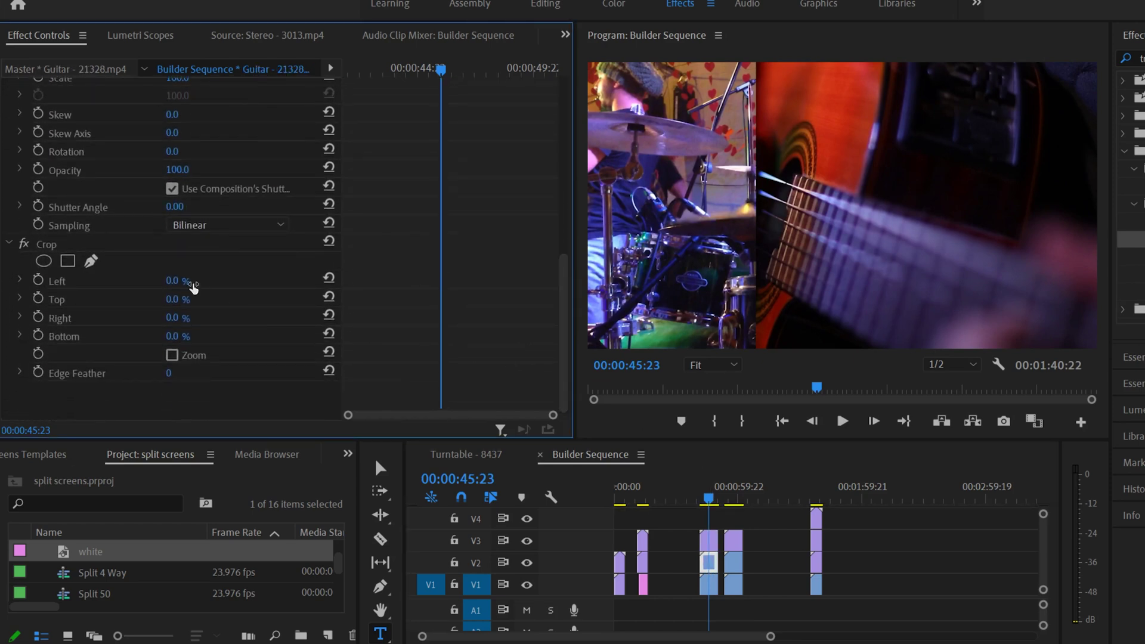
pyautogui.click(189, 278)
pyautogui.write('33')
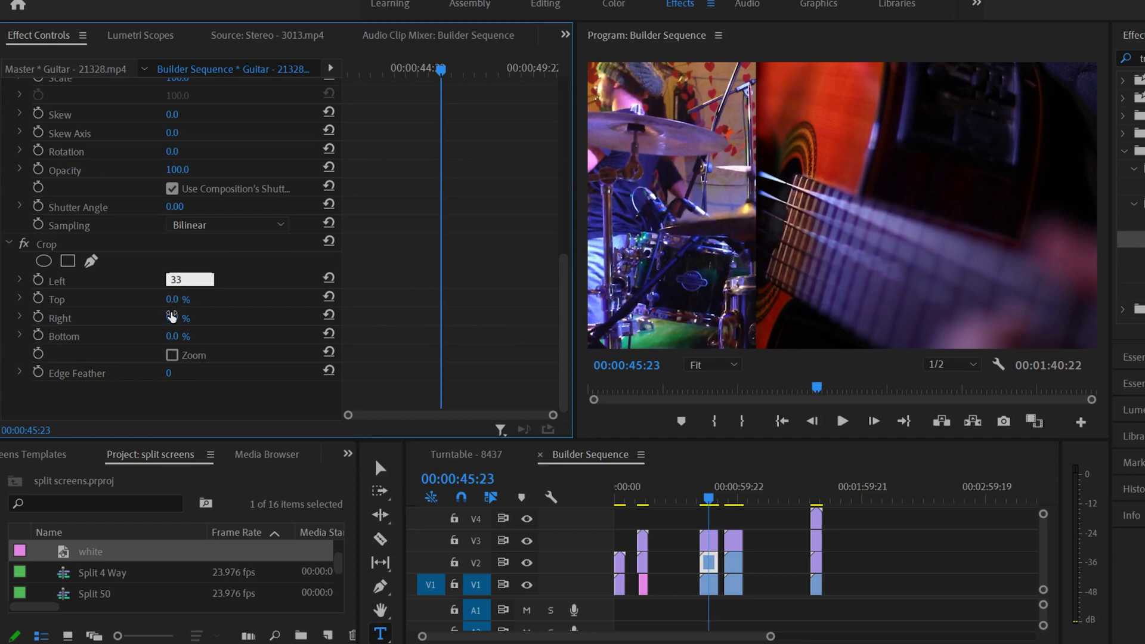
pyautogui.click(172, 316)
pyautogui.write('33')
pyautogui.press('Return')
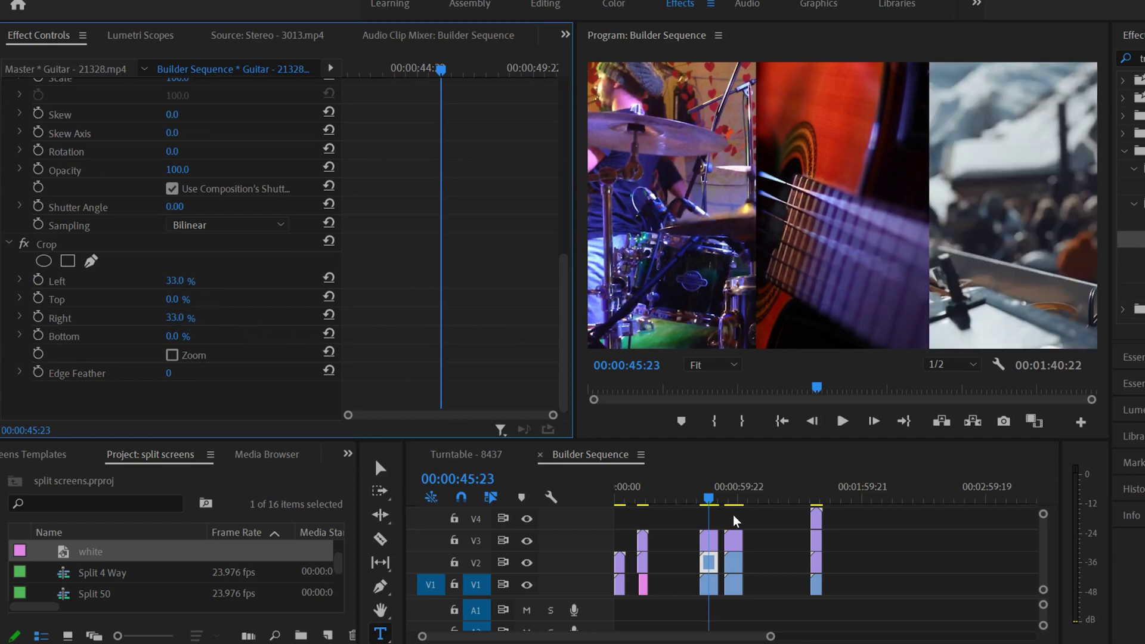
# Crop the Dj clip 67% from the left
pyautogui.click(710, 588)
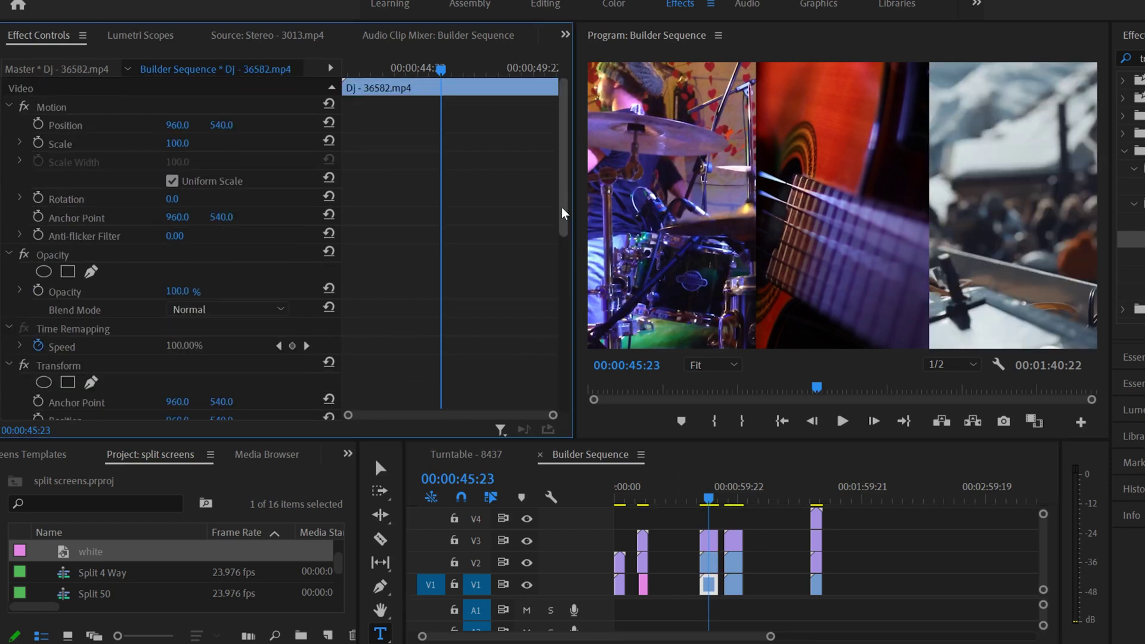
pyautogui.moveTo(561, 206); pyautogui.dragTo(545, 358)
pyautogui.click(190, 317)
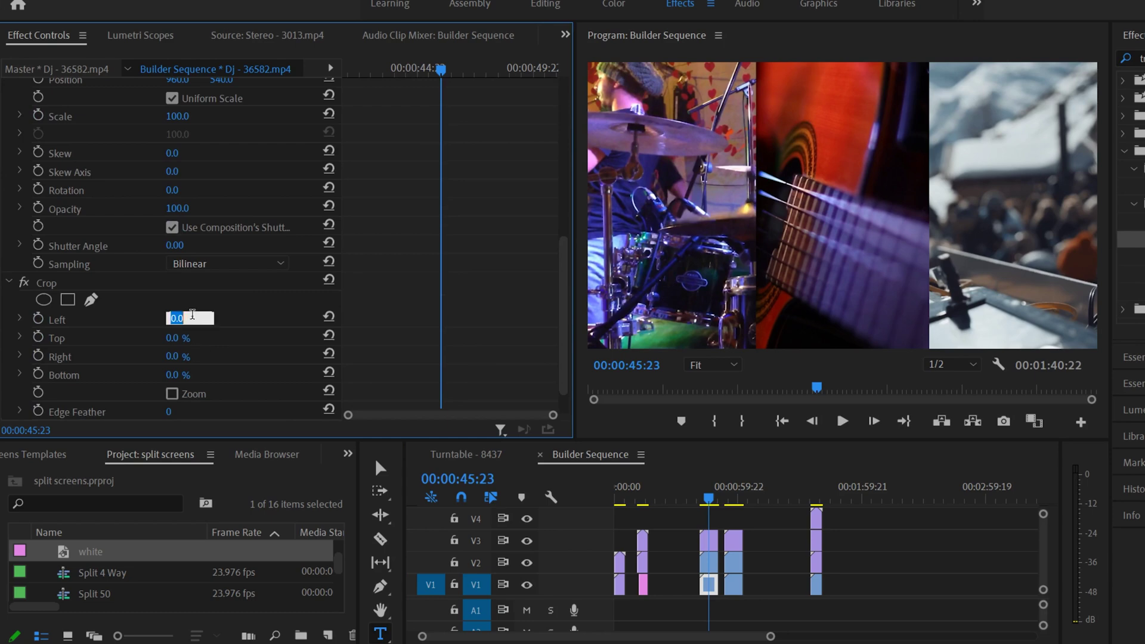
pyautogui.write('67')
pyautogui.press('Return')
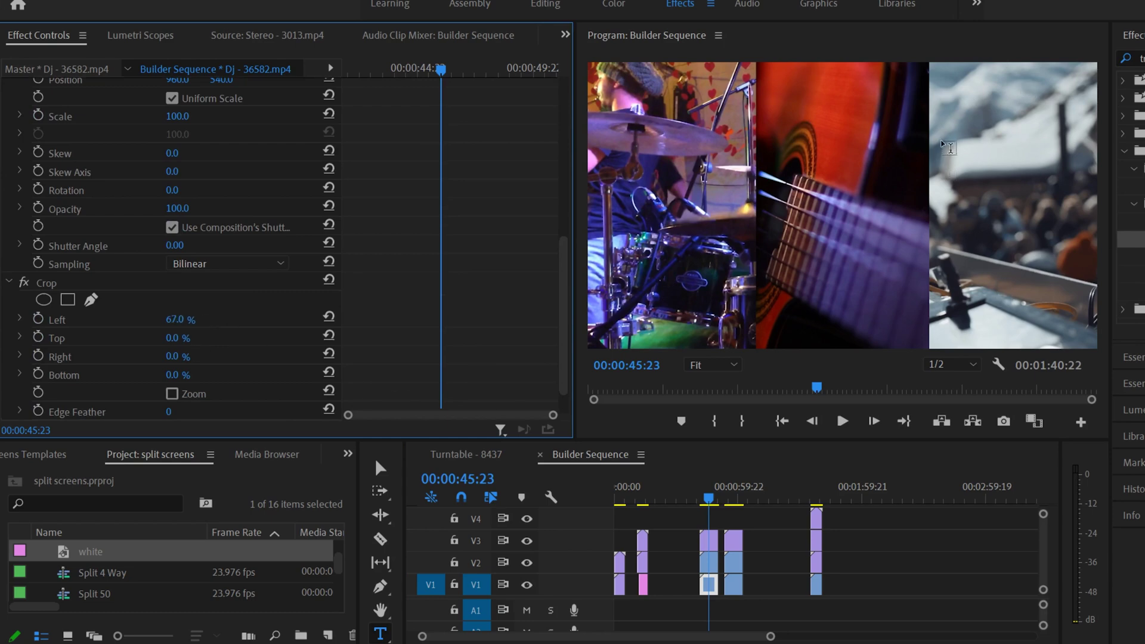
# Slide the Drum clip's Transform Position X left to 491
pyautogui.moveTo(723, 495); pyautogui.dragTo(708, 500)
pyautogui.click(705, 531)
pyautogui.moveTo(564, 205); pyautogui.dragTo(544, 316)
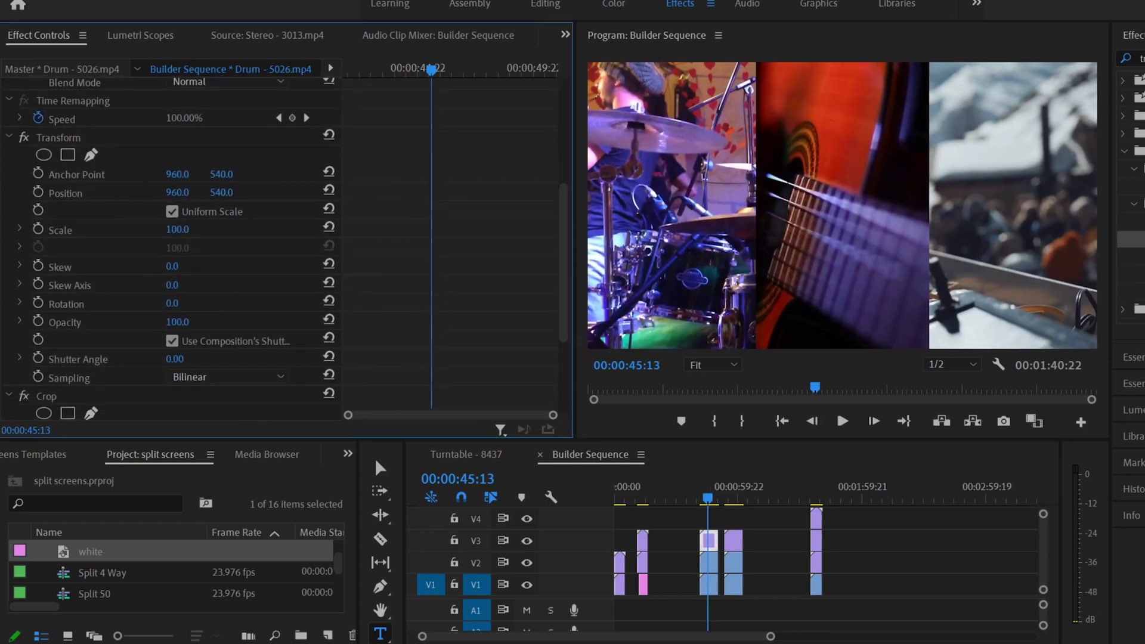
pyautogui.moveTo(177, 192); pyautogui.dragTo(47, 192)
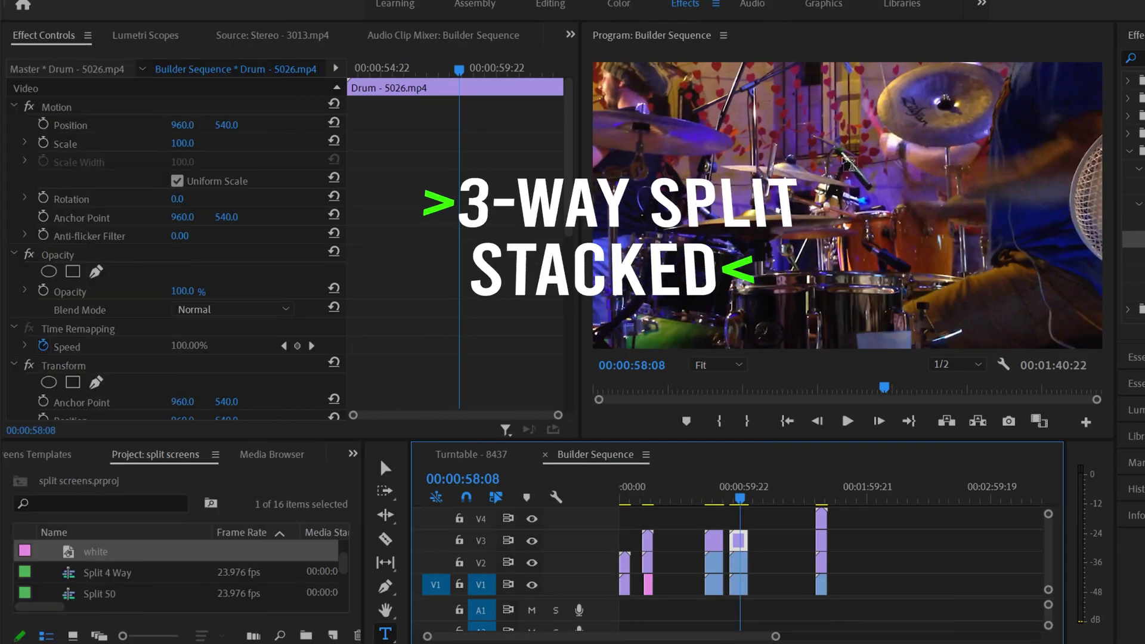
# Crop the Drum clip 67% from the bottom
pyautogui.moveTo(566, 167); pyautogui.dragTo(560, 317)
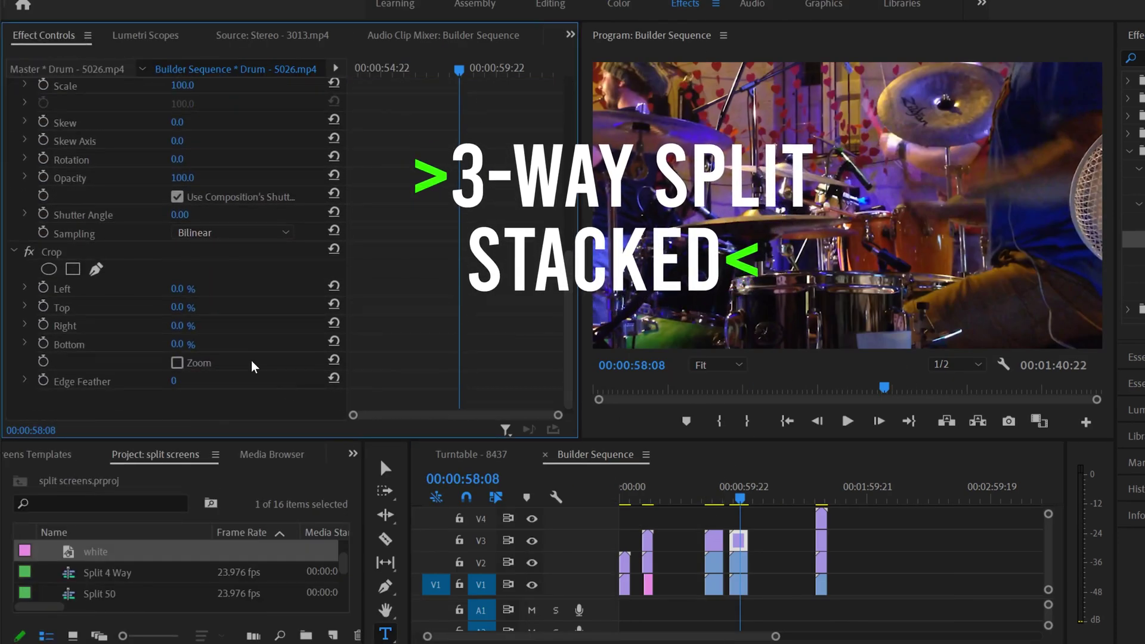
pyautogui.click(182, 344)
pyautogui.write('67')
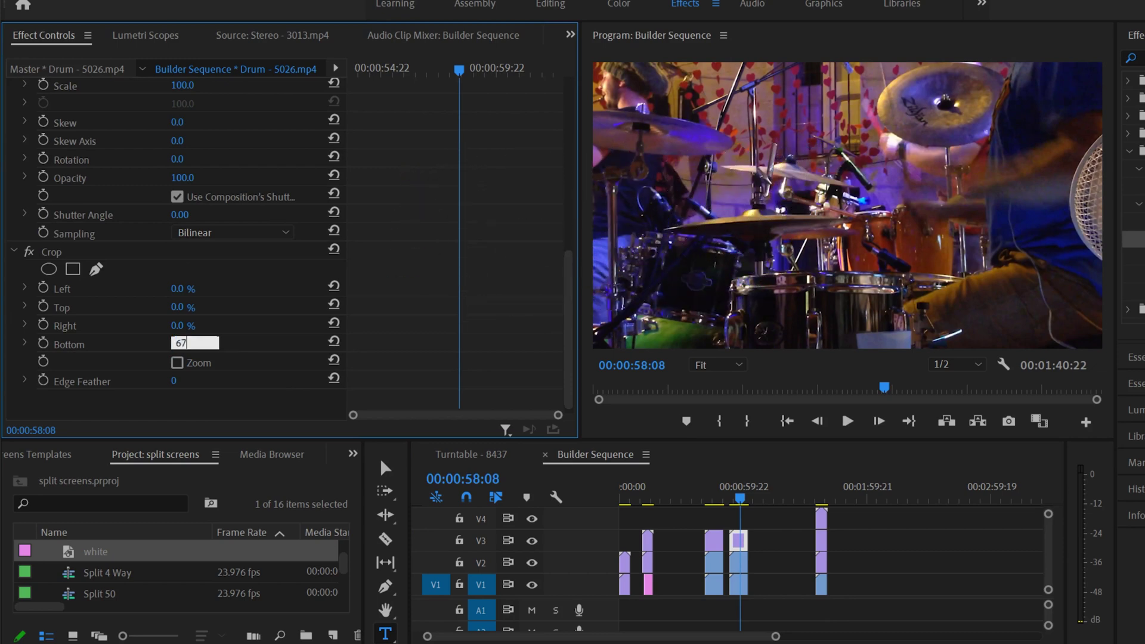
pyautogui.press('Return')
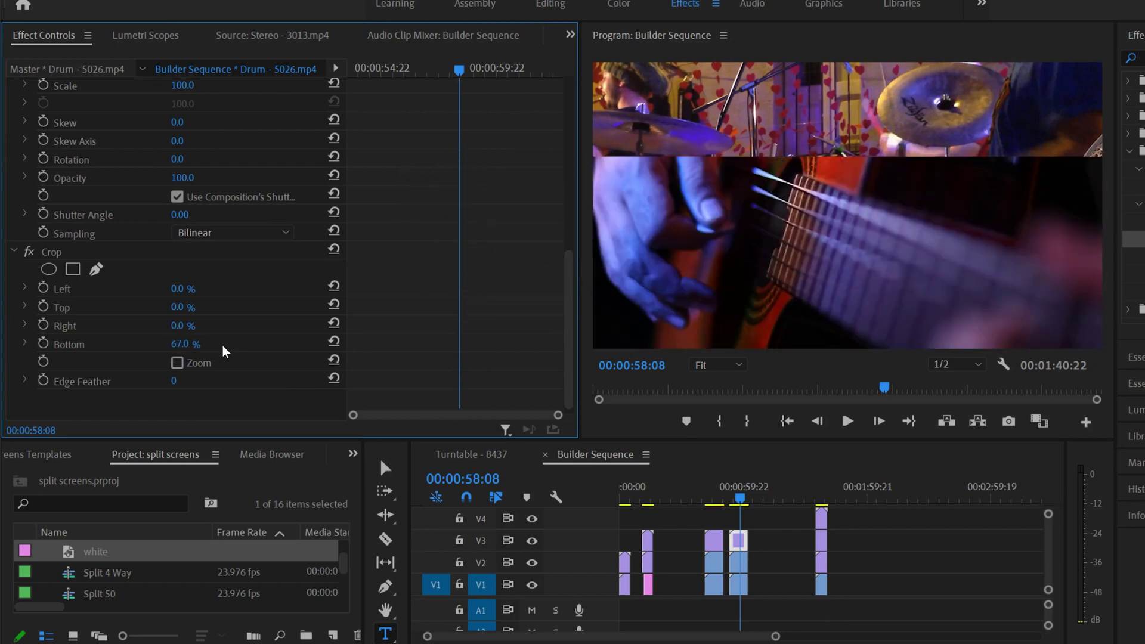
# Crop the Dj clip 67% from the top
pyautogui.click(742, 585)
pyautogui.moveTo(565, 213); pyautogui.dragTo(542, 359)
pyautogui.scroll(-2, 278, 316)
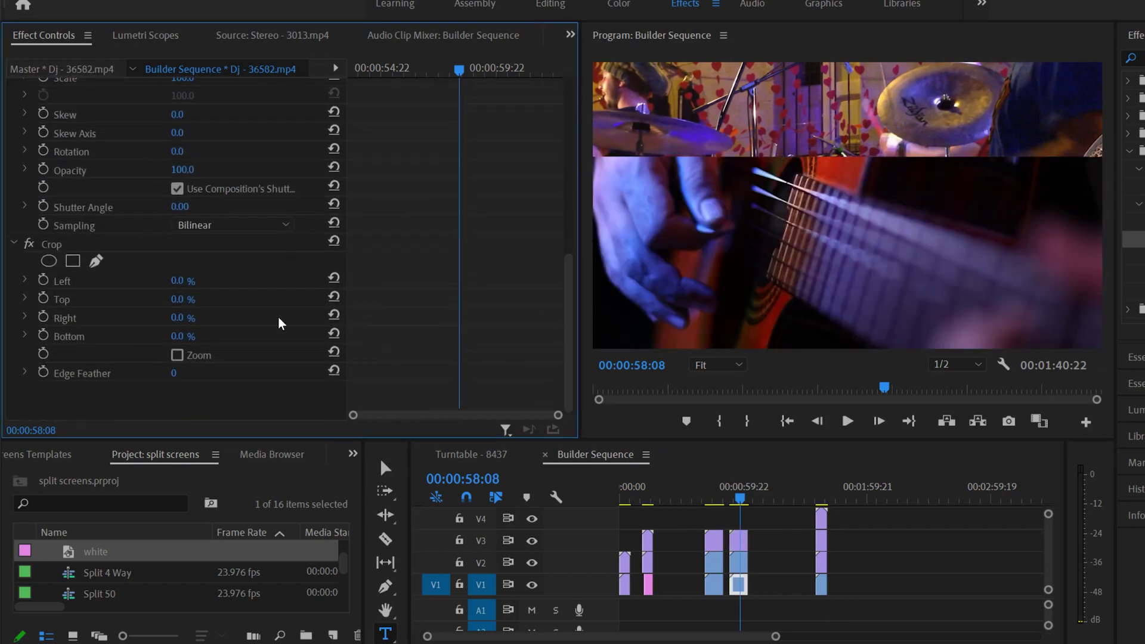
pyautogui.click(188, 304)
pyautogui.write('67')
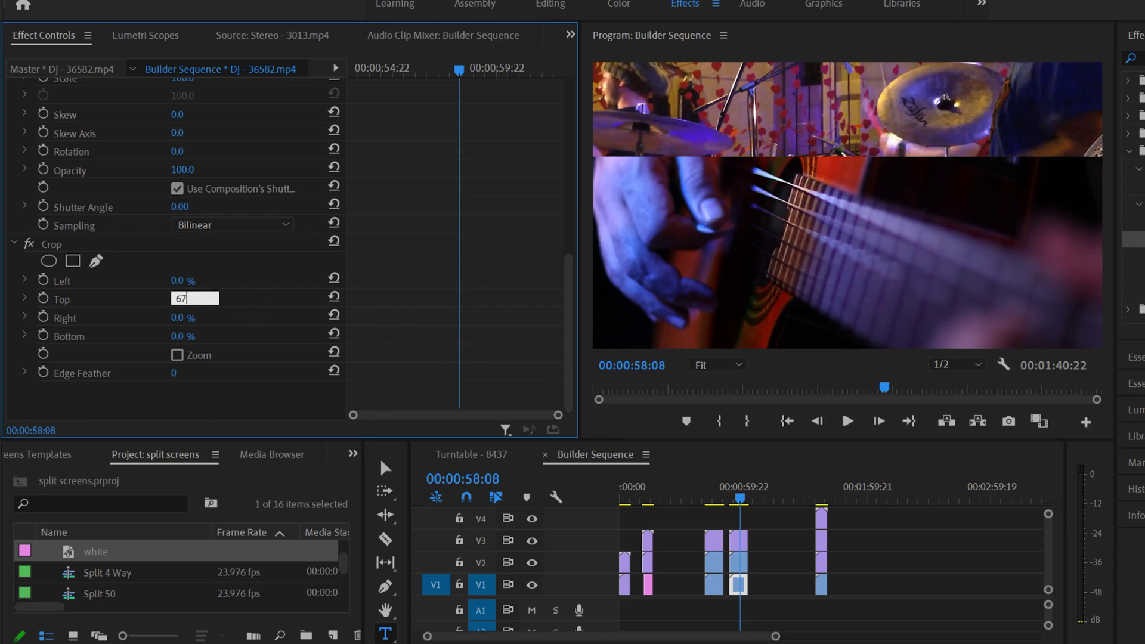
pyautogui.press('Return')
# Crop the Guitar clip 33% from both top and bottom
pyautogui.click(740, 566)
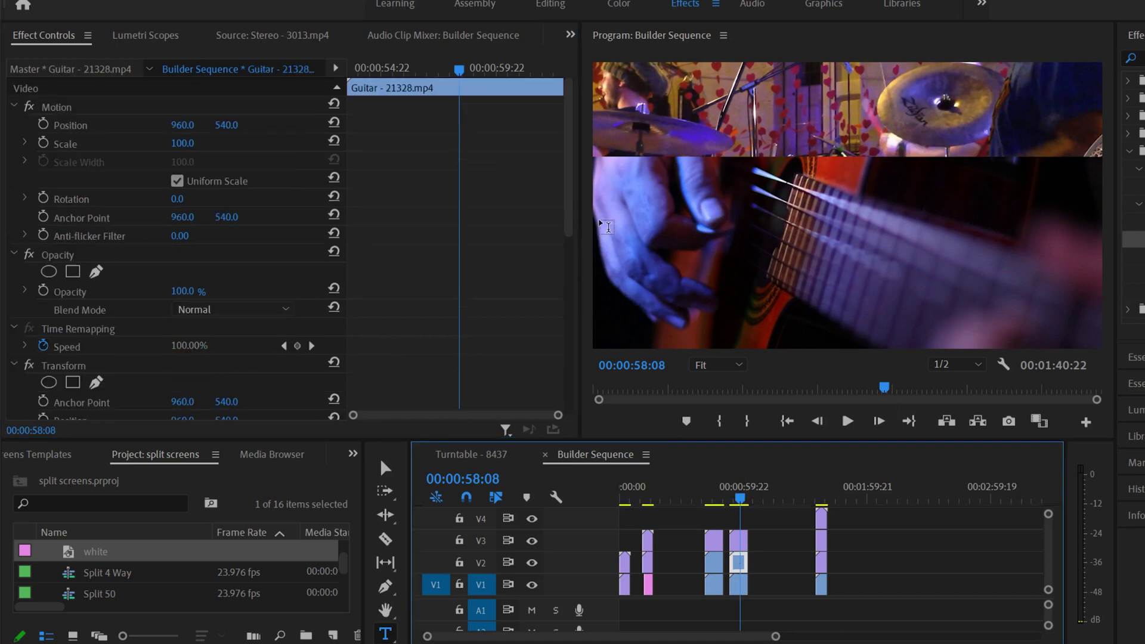
pyautogui.moveTo(569, 184); pyautogui.dragTo(543, 328)
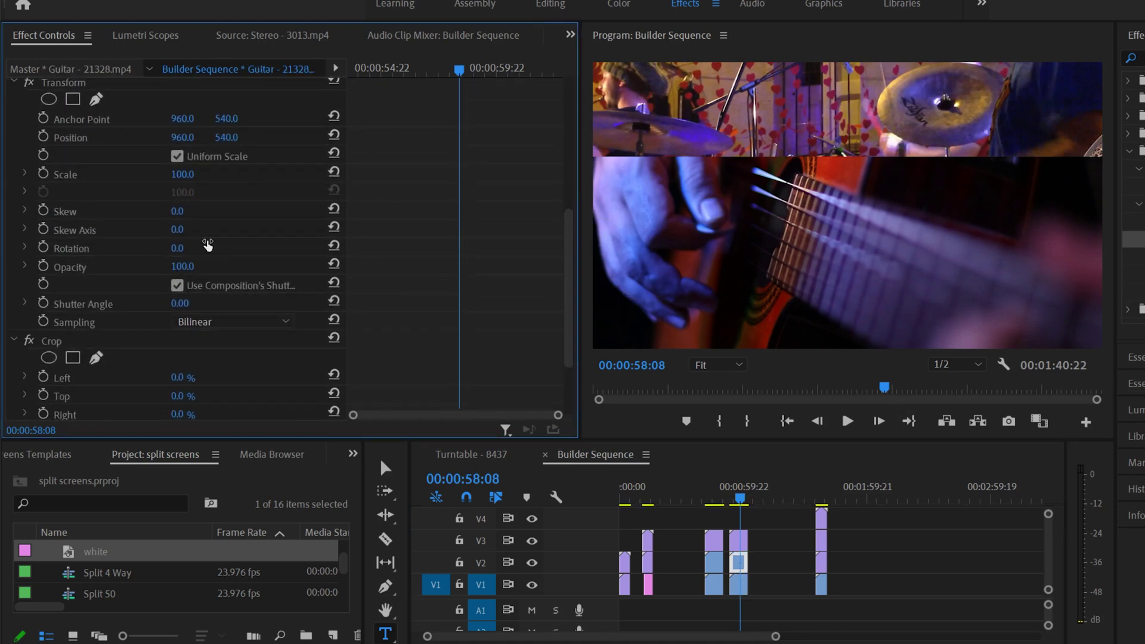
pyautogui.click(181, 396)
pyautogui.write('33')
pyautogui.press('Return')
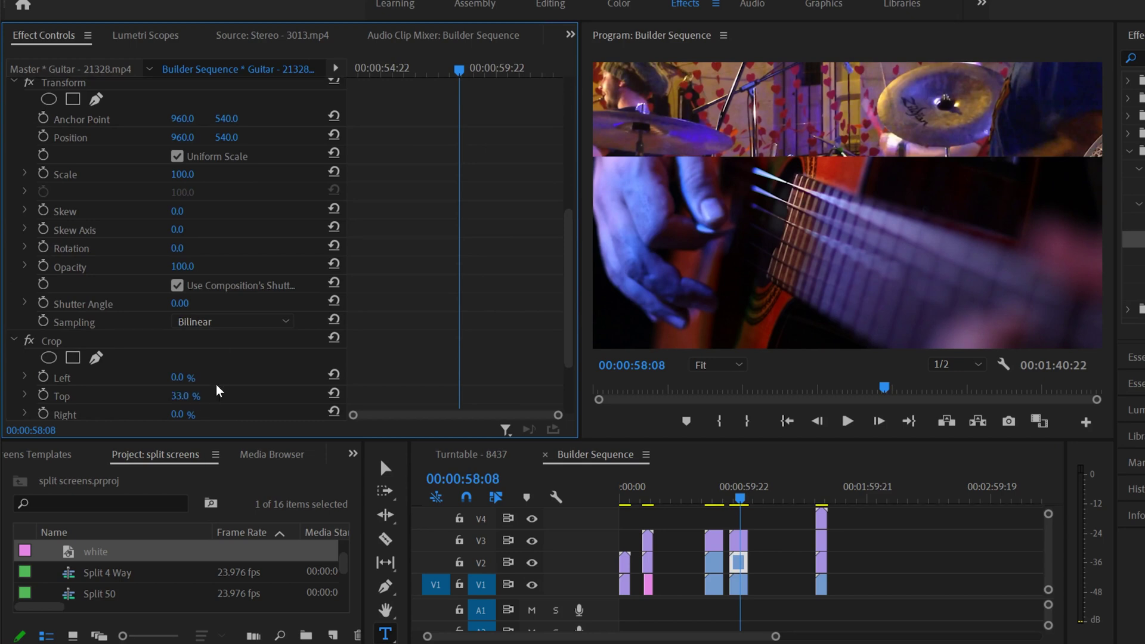
pyautogui.moveTo(565, 241); pyautogui.dragTo(565, 270)
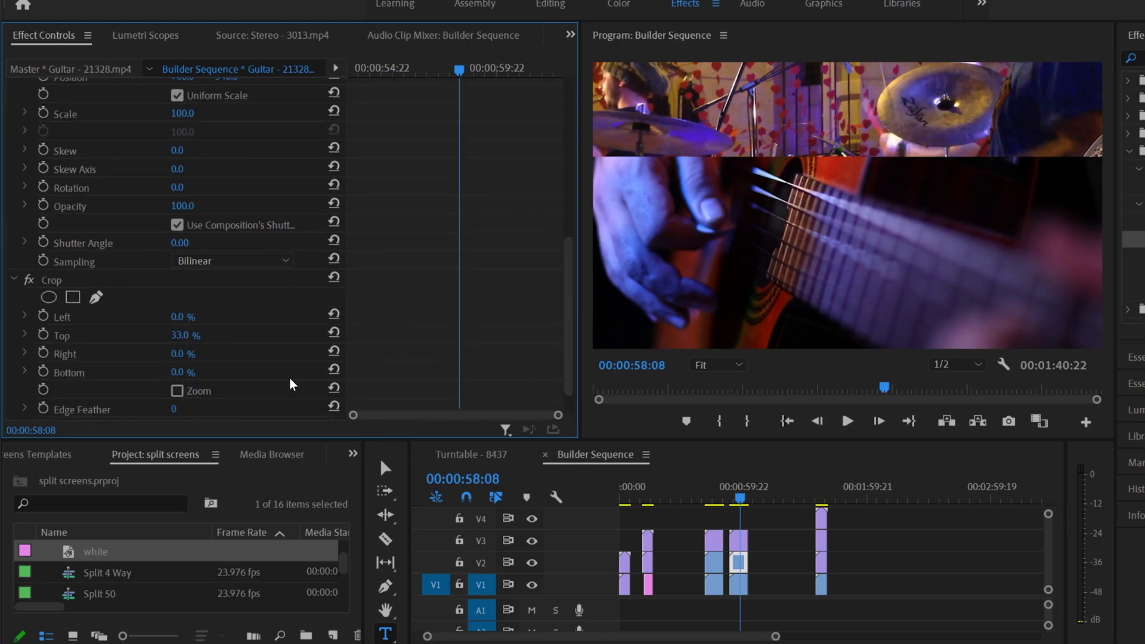
pyautogui.click(181, 372)
pyautogui.write('33')
pyautogui.press('Return')
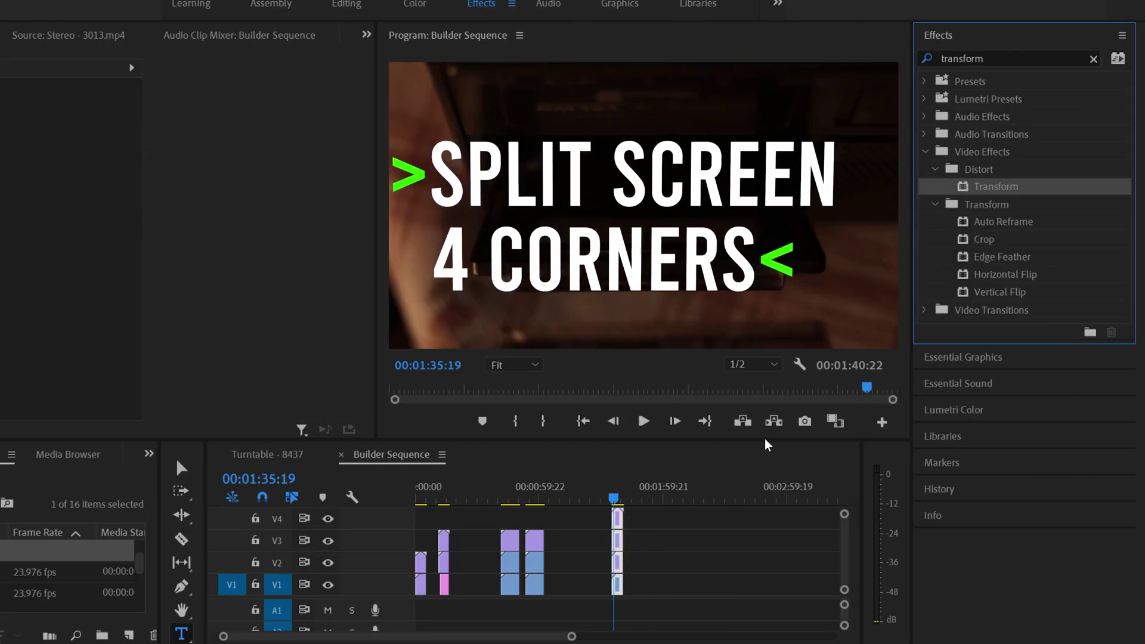
# Give the Cassette clip on V4 a Crop of Left 50 and Bottom 50
pyautogui.click(963, 240)
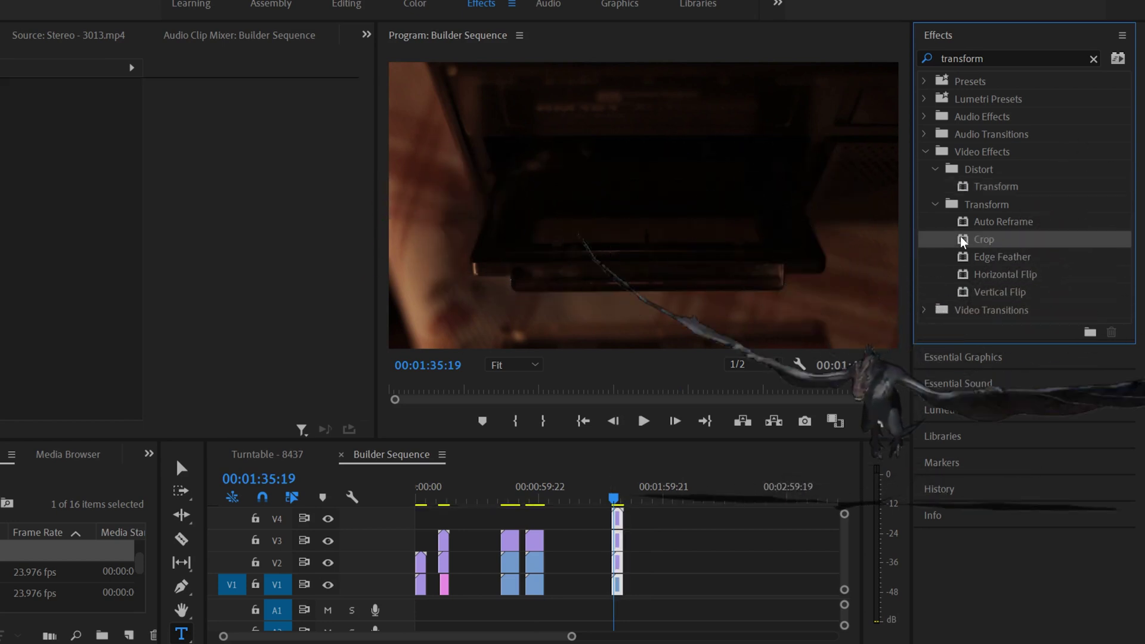
pyautogui.click(617, 521)
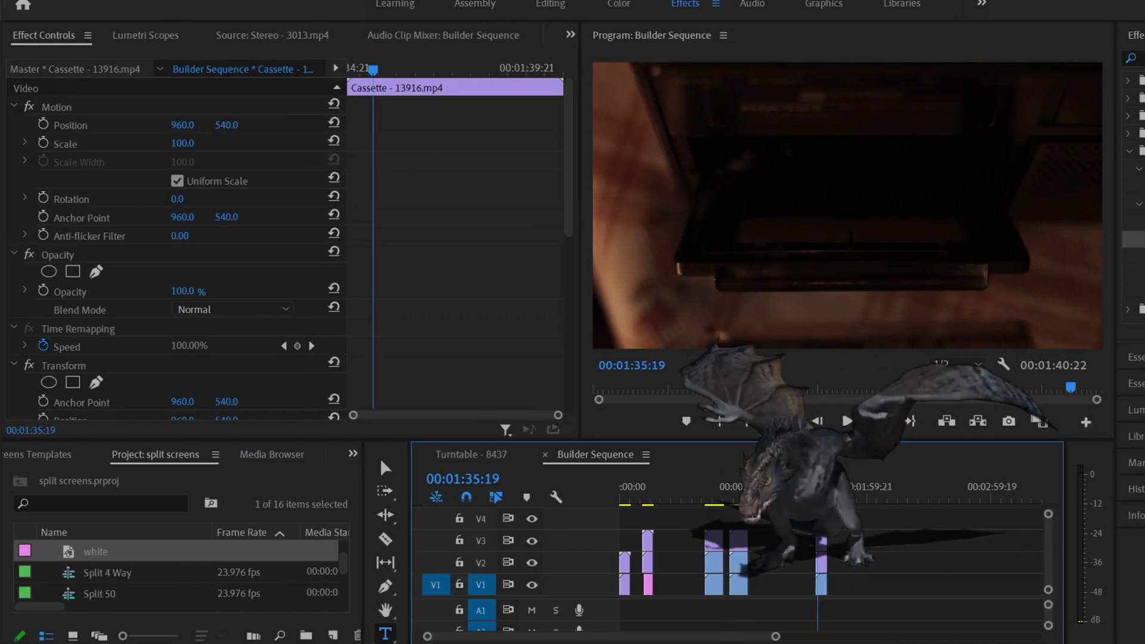
pyautogui.moveTo(568, 158); pyautogui.dragTo(503, 353)
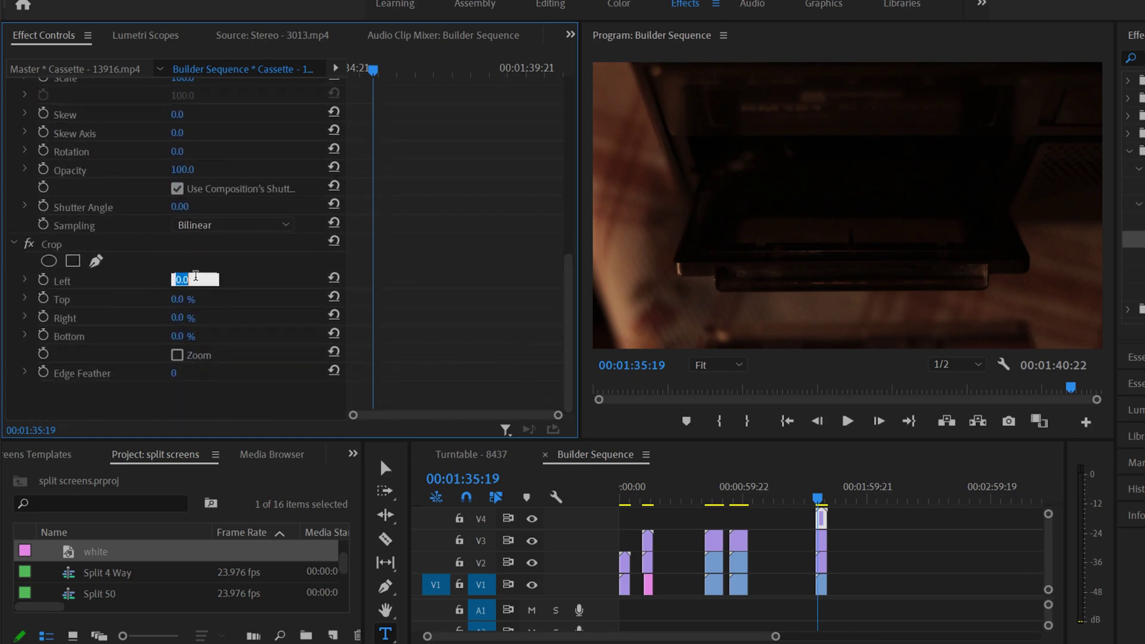
pyautogui.write('50')
pyautogui.press('Return')
pyautogui.click(185, 334)
pyautogui.write('50')
pyautogui.press('Return')
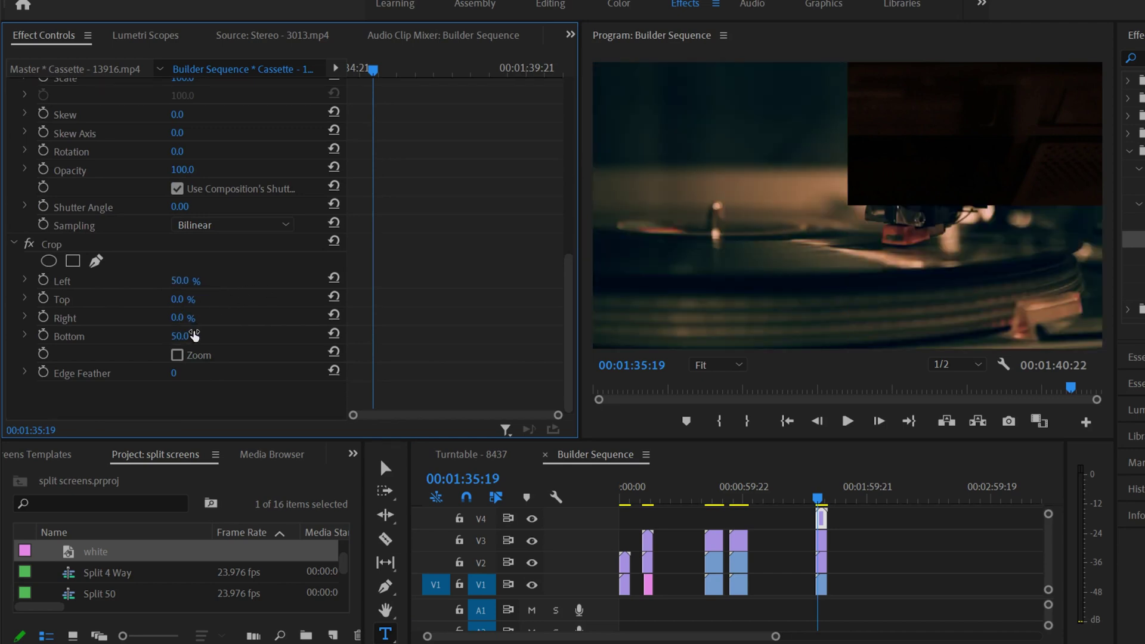
# Crop the Turntable clip 50% from the left
pyautogui.click(821, 541)
pyautogui.scroll(-5, 567, 183)
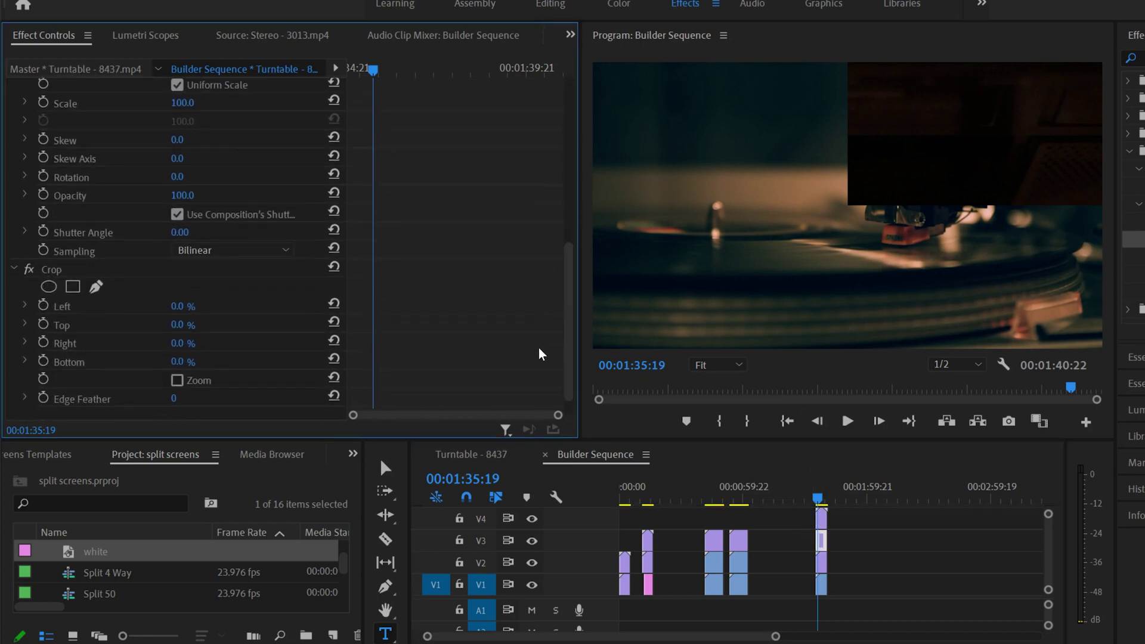
pyautogui.click(174, 308)
pyautogui.write('50')
pyautogui.press('Return')
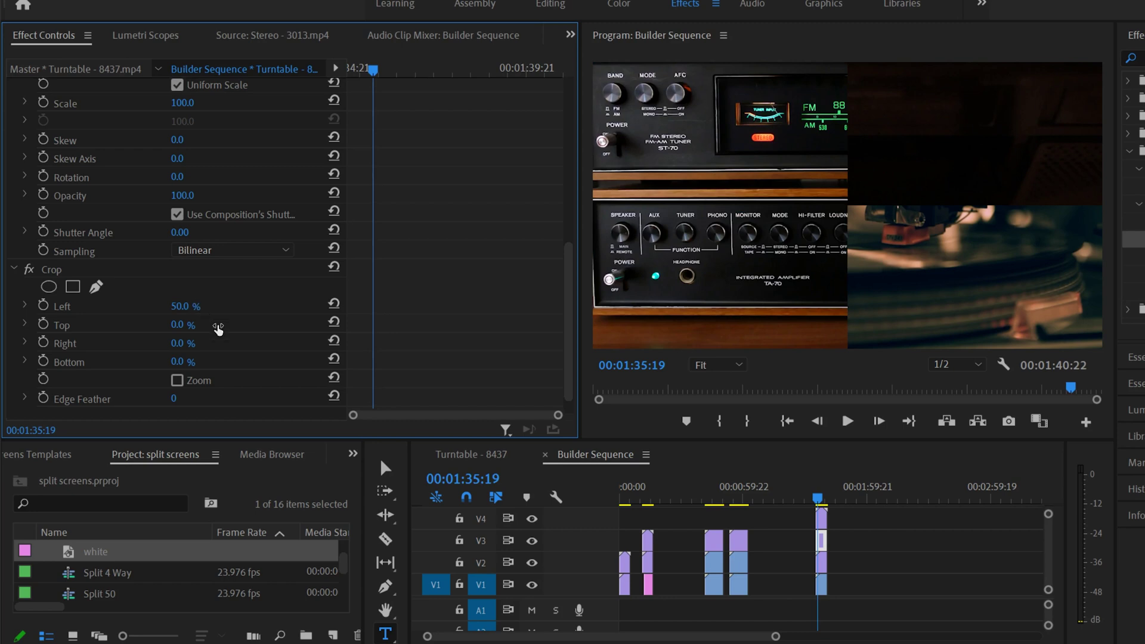
pyautogui.click(181, 325)
# Crop the Stereo clip 50% from the right and 50% from the top
pyautogui.click(821, 562)
pyautogui.scroll(-5, 529, 335)
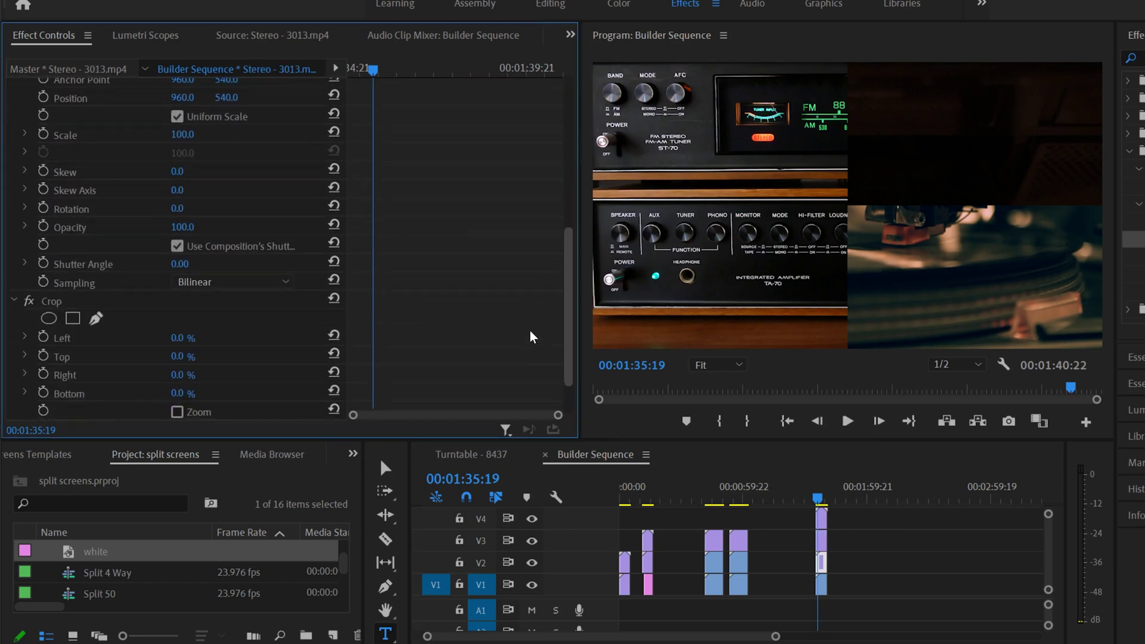
pyautogui.click(202, 325)
pyautogui.write('50')
pyautogui.press('Return')
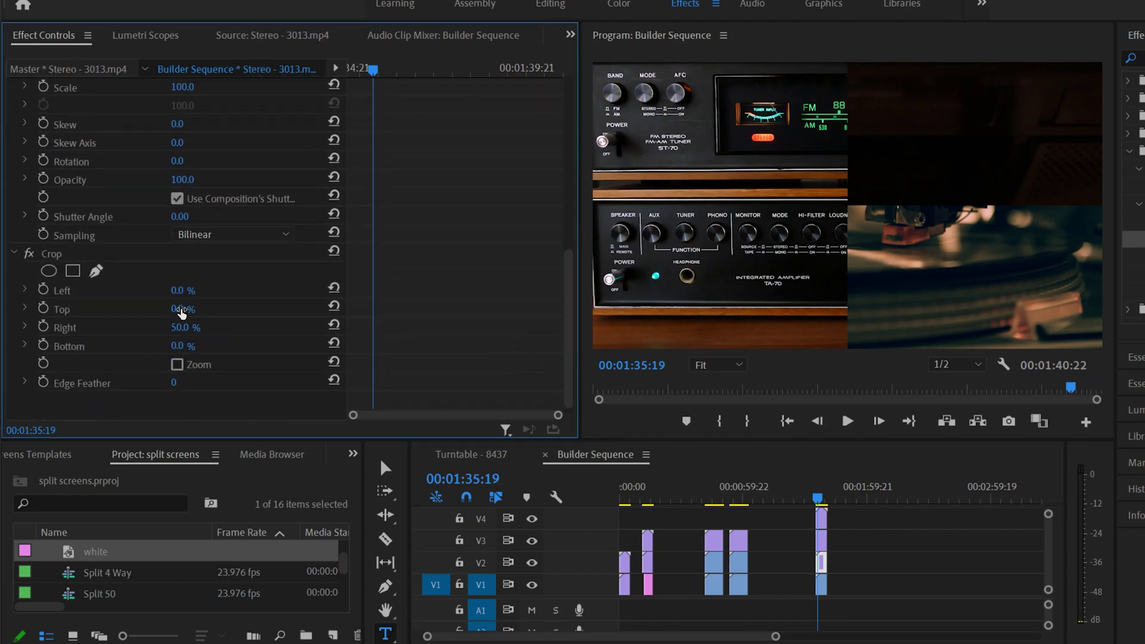
pyautogui.click(179, 308)
pyautogui.write('50')
pyautogui.press('Return')
# Crop the Tape clip 50% from the right and 50% from the bottom, then preview
pyautogui.click(821, 584)
pyautogui.scroll(-10, 215, 298)
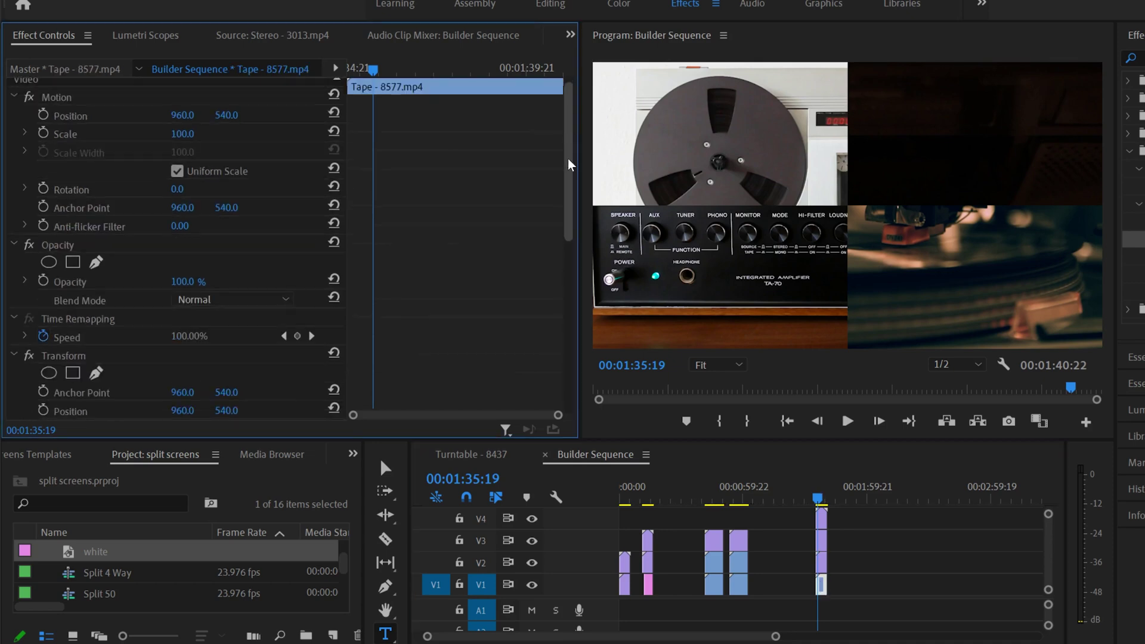
pyautogui.click(207, 318)
pyautogui.write('50')
pyautogui.press('Return')
pyautogui.click(178, 336)
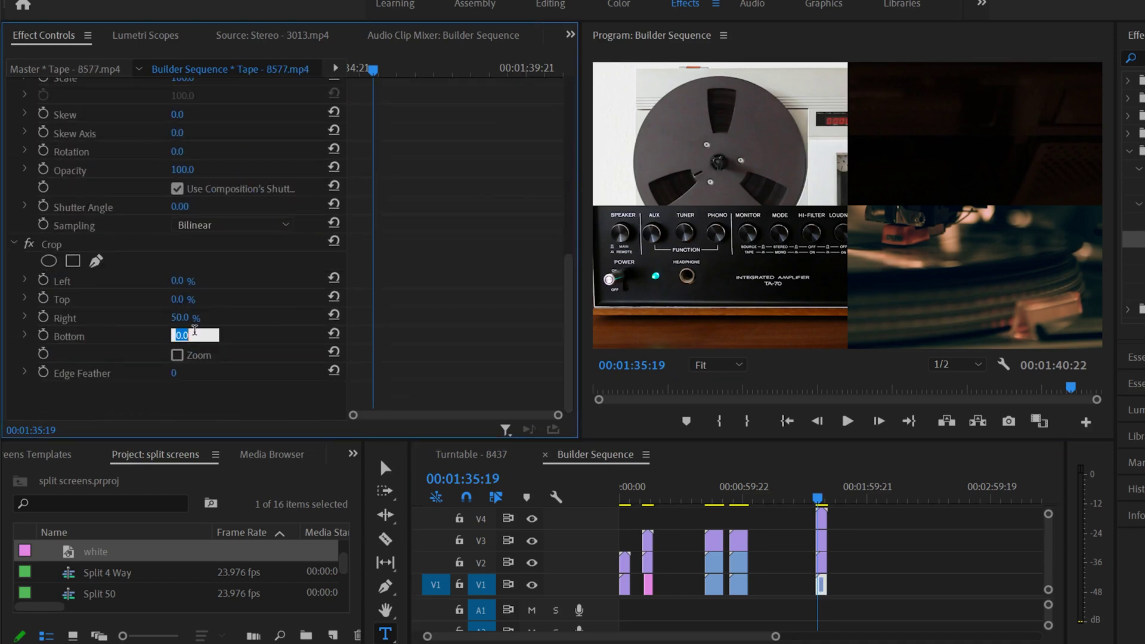
pyautogui.write('50')
pyautogui.press('Return')
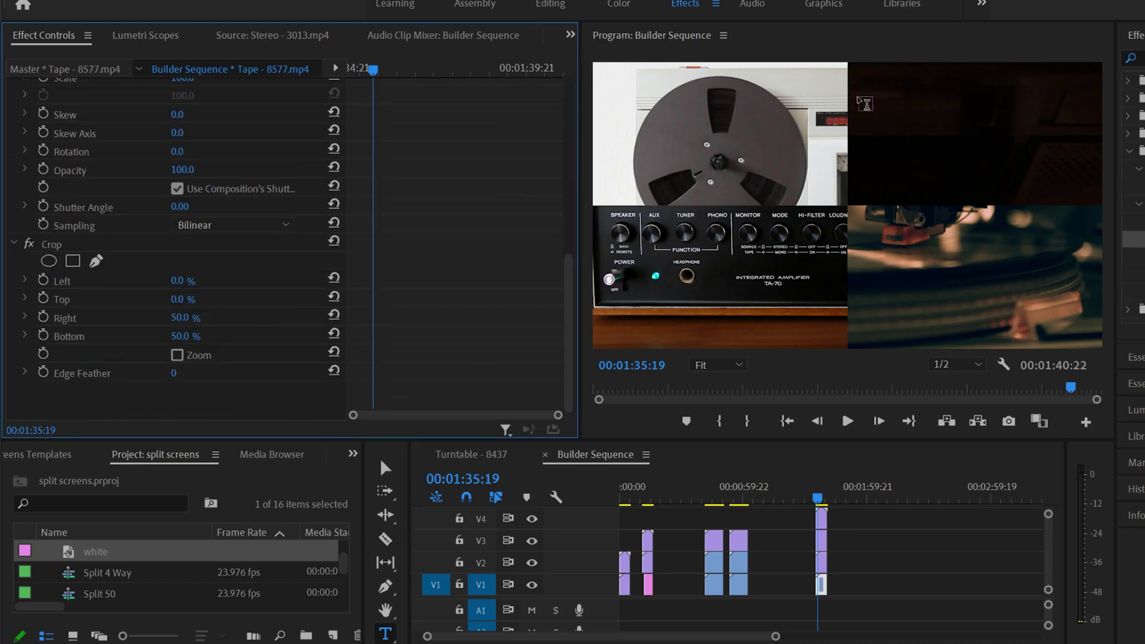
pyautogui.moveTo(820, 499); pyautogui.dragTo(821, 499)
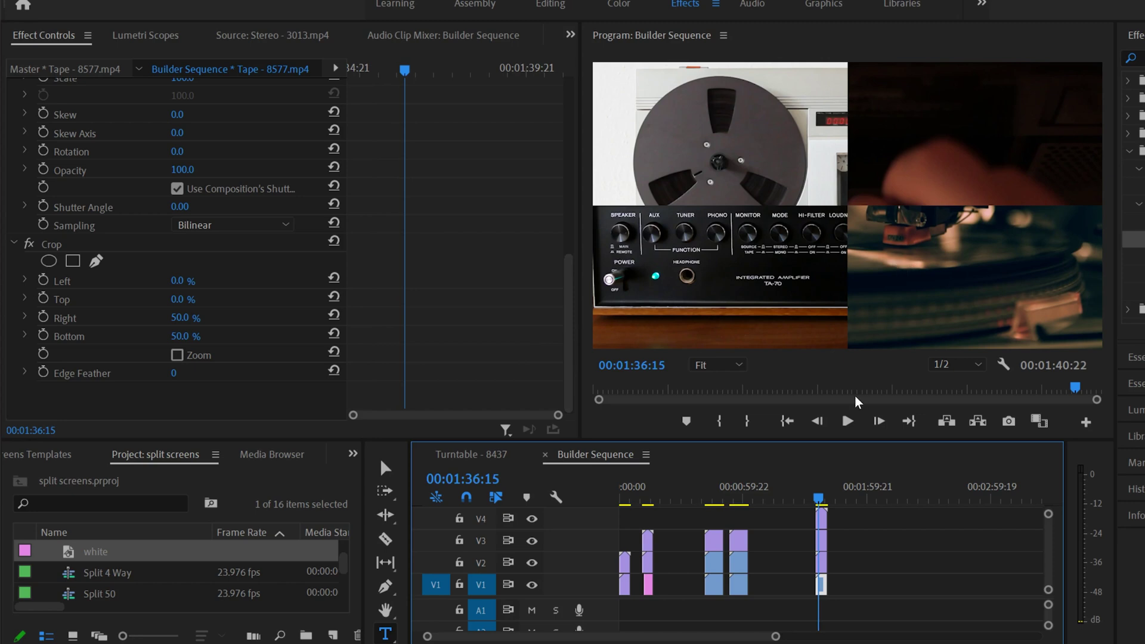
pyautogui.moveTo(570, 313); pyautogui.dragTo(563, 233)
# Move the Cassette clip's Transform position to X 1442, Y about 267
pyautogui.click(822, 518)
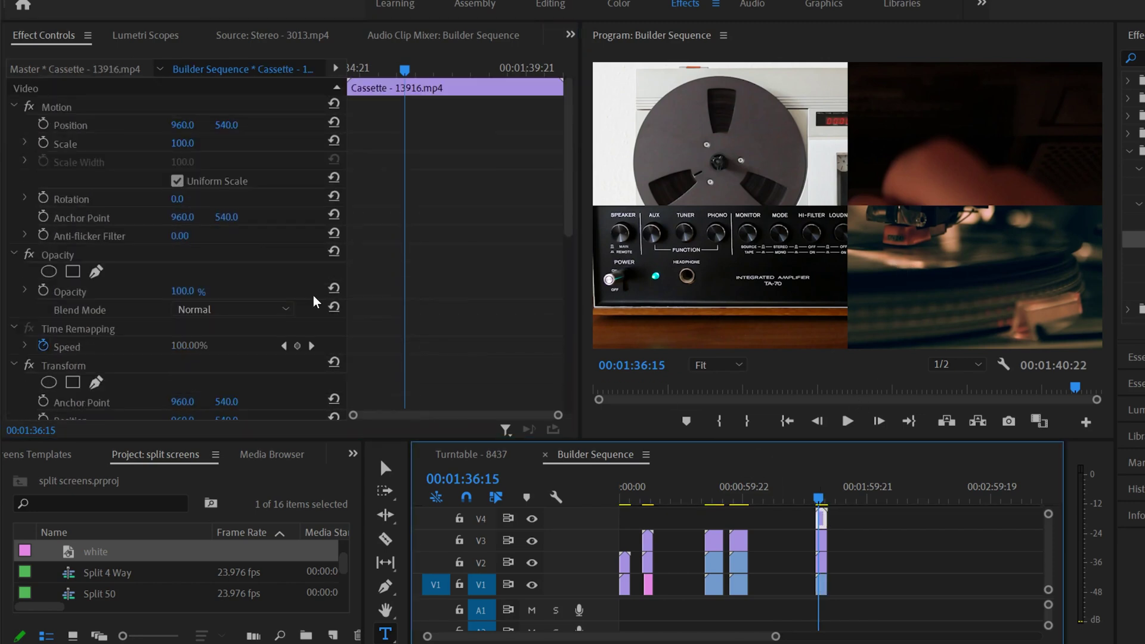
pyautogui.moveTo(566, 167); pyautogui.dragTo(553, 280)
pyautogui.moveTo(178, 199); pyautogui.dragTo(465, 199)
pyautogui.moveTo(227, 192); pyautogui.dragTo(176, 231)
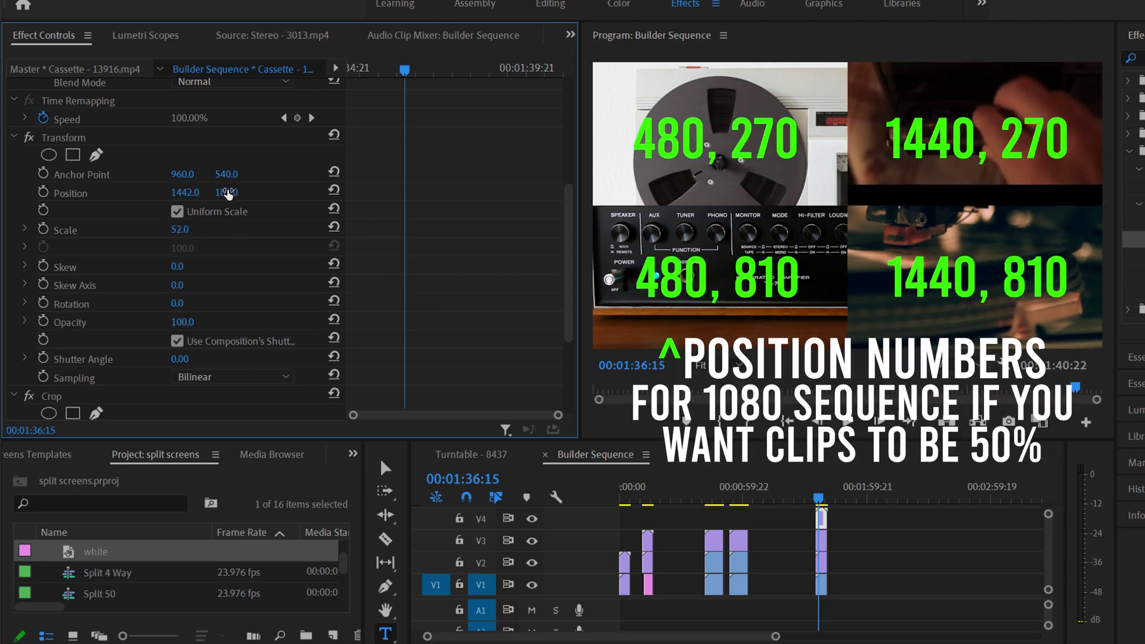
pyautogui.moveTo(227, 192); pyautogui.dragTo(252, 201)
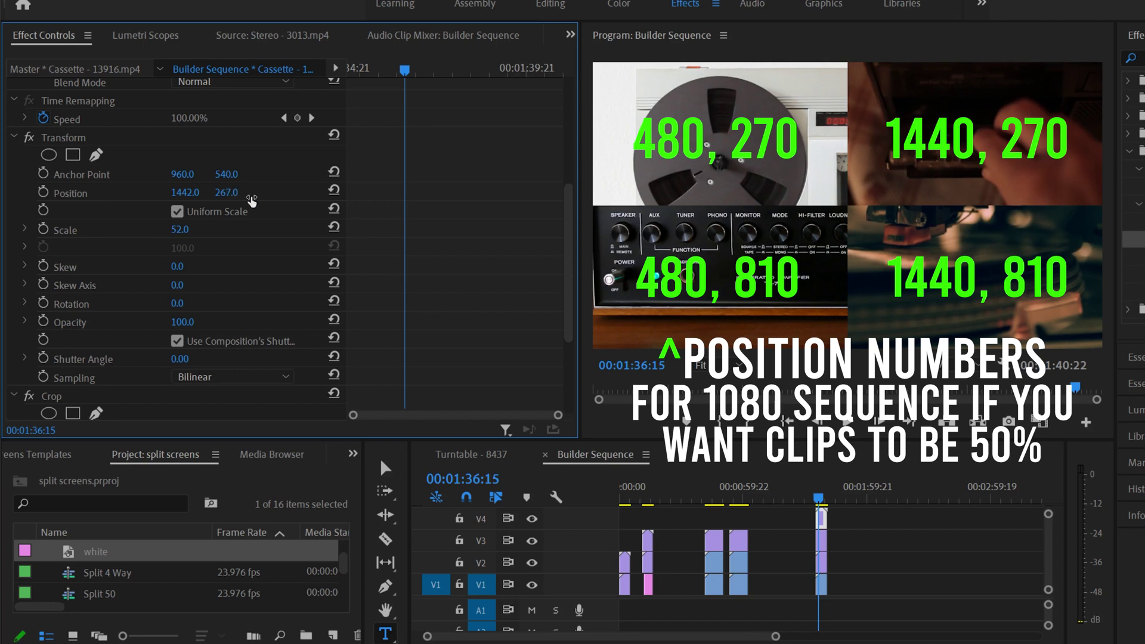
# Play back the four-quadrant split in the Program monitor
pyautogui.moveTo(802, 486); pyautogui.dragTo(821, 488)
pyautogui.click(849, 425)
pyautogui.press('space')
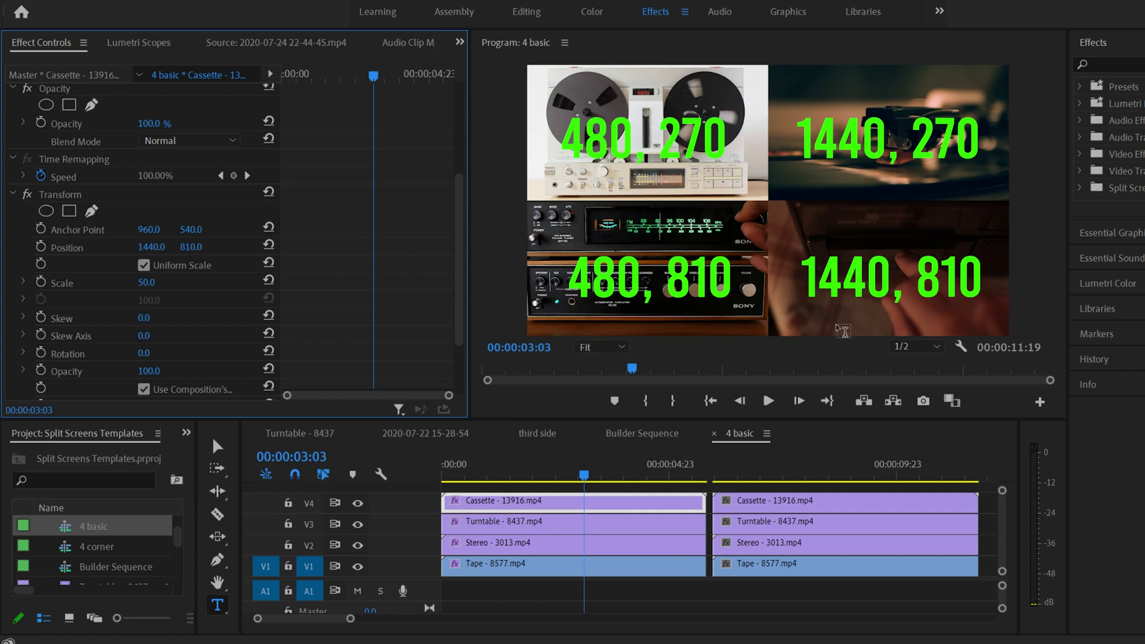
# Collapse the Stereo clip's Transform and Crop effects and select both headers together
pyautogui.click(519, 525)
pyautogui.moveTo(460, 216); pyautogui.dragTo(460, 283)
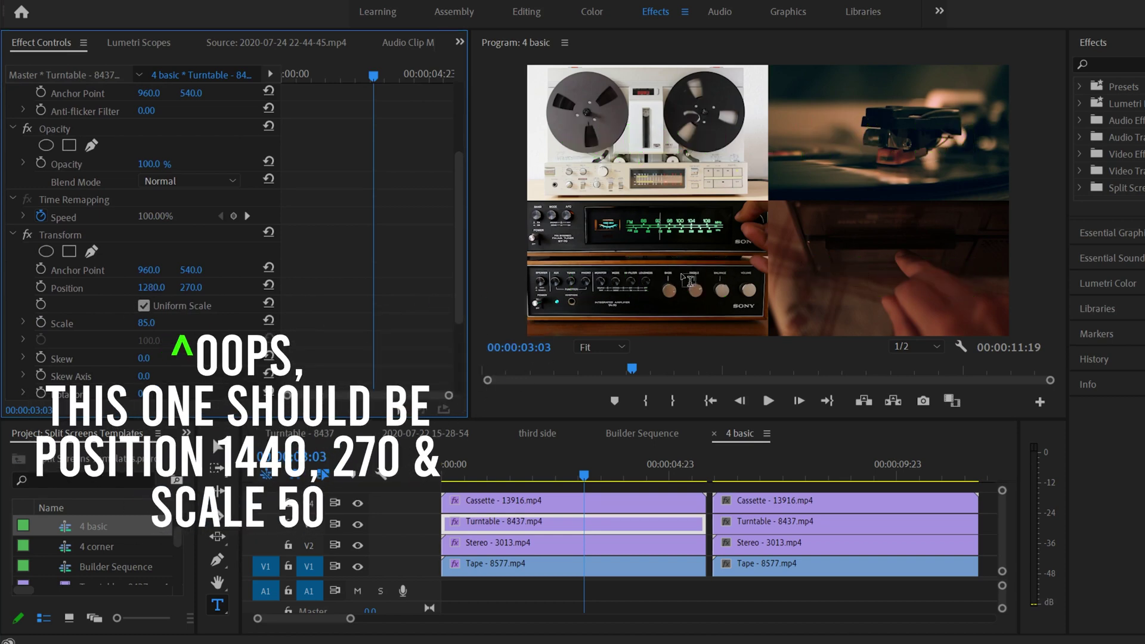
pyautogui.click(533, 548)
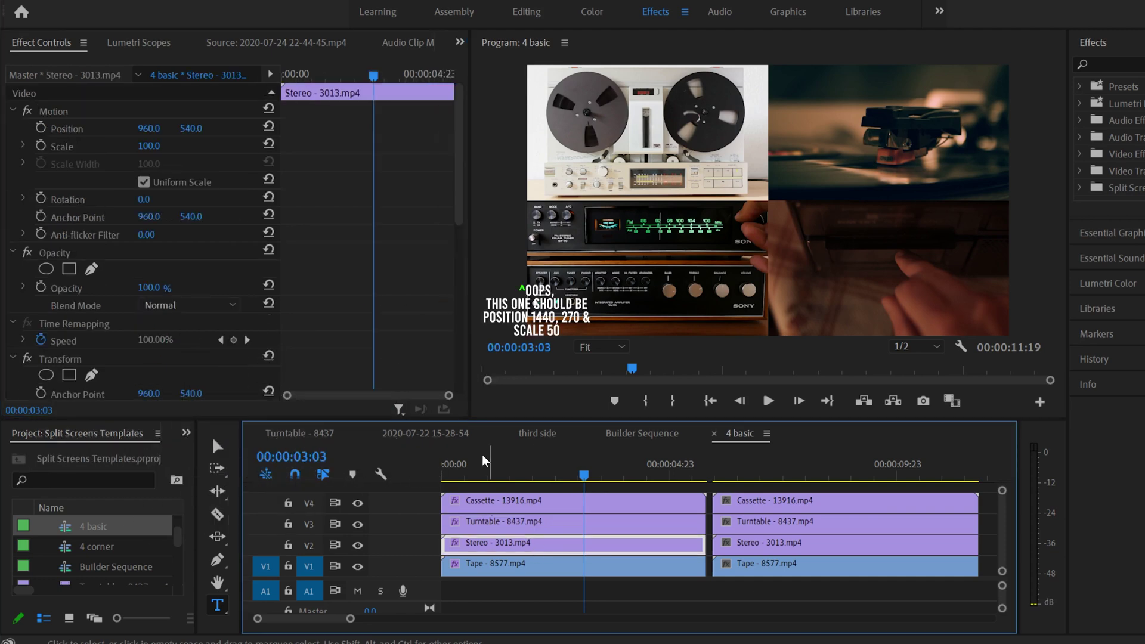
pyautogui.scroll(-1, 452, 243)
pyautogui.scroll(-3, 452, 243)
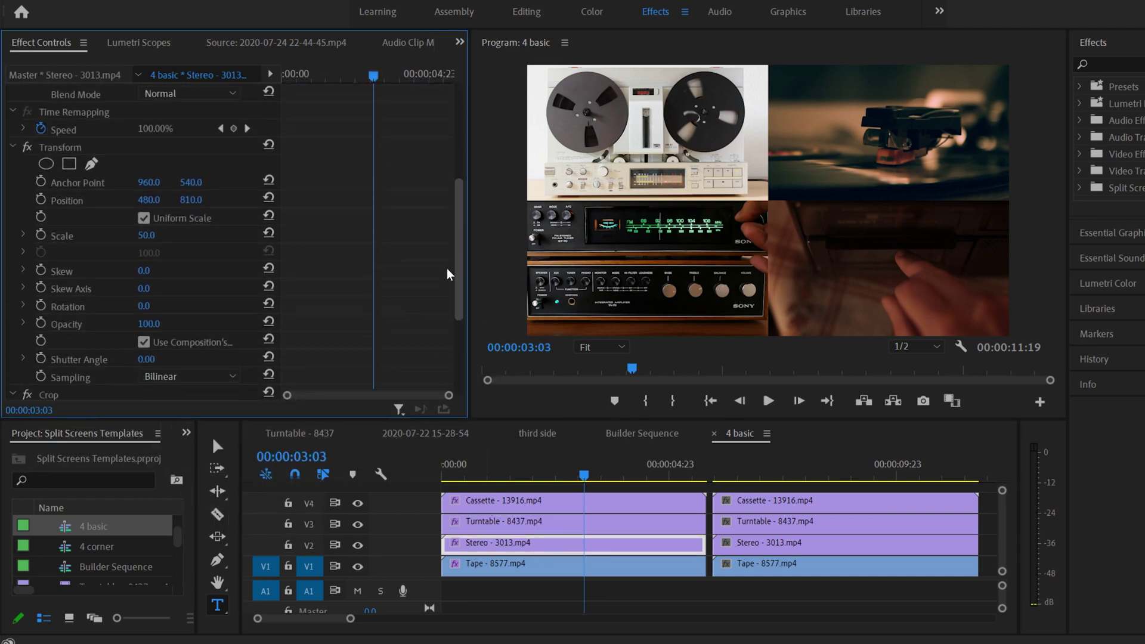
pyautogui.click(15, 150)
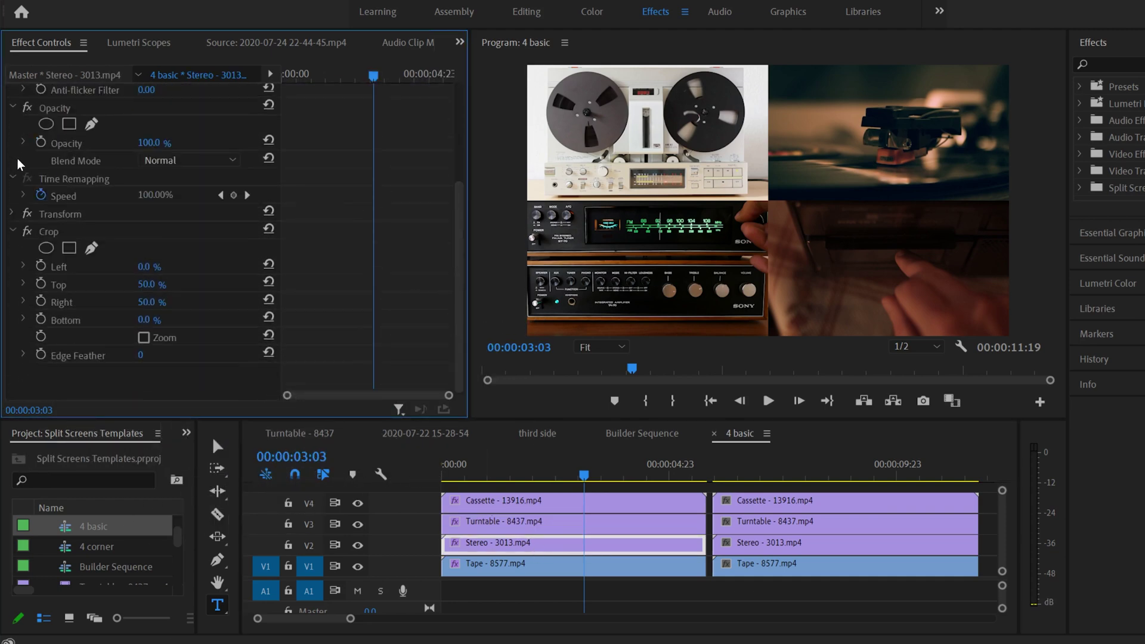
pyautogui.click(12, 231)
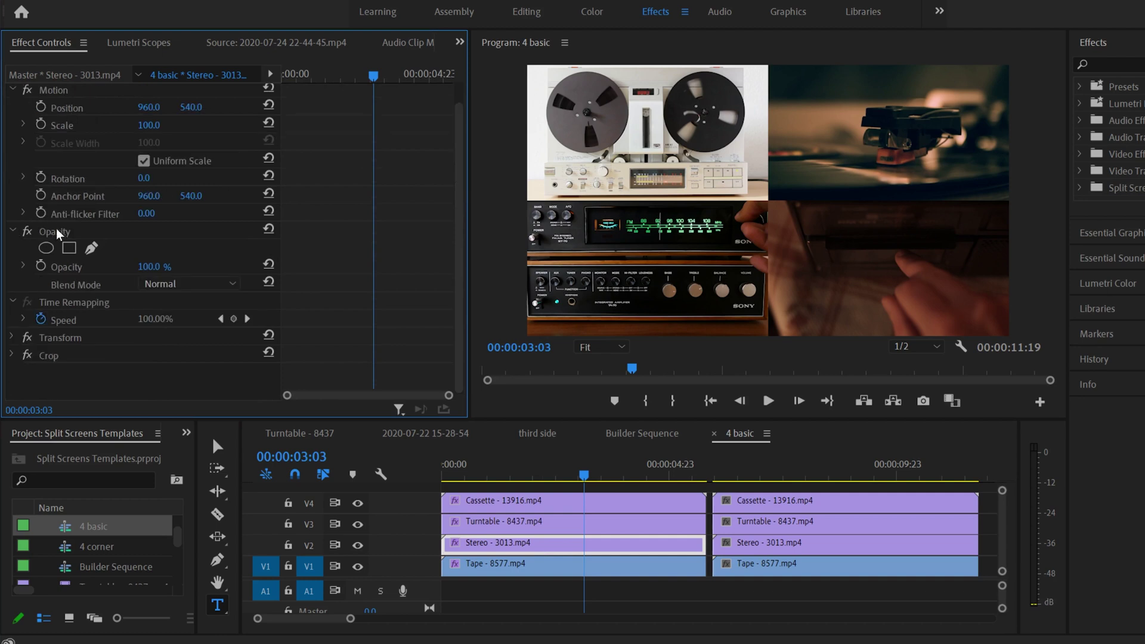
pyautogui.click(60, 339)
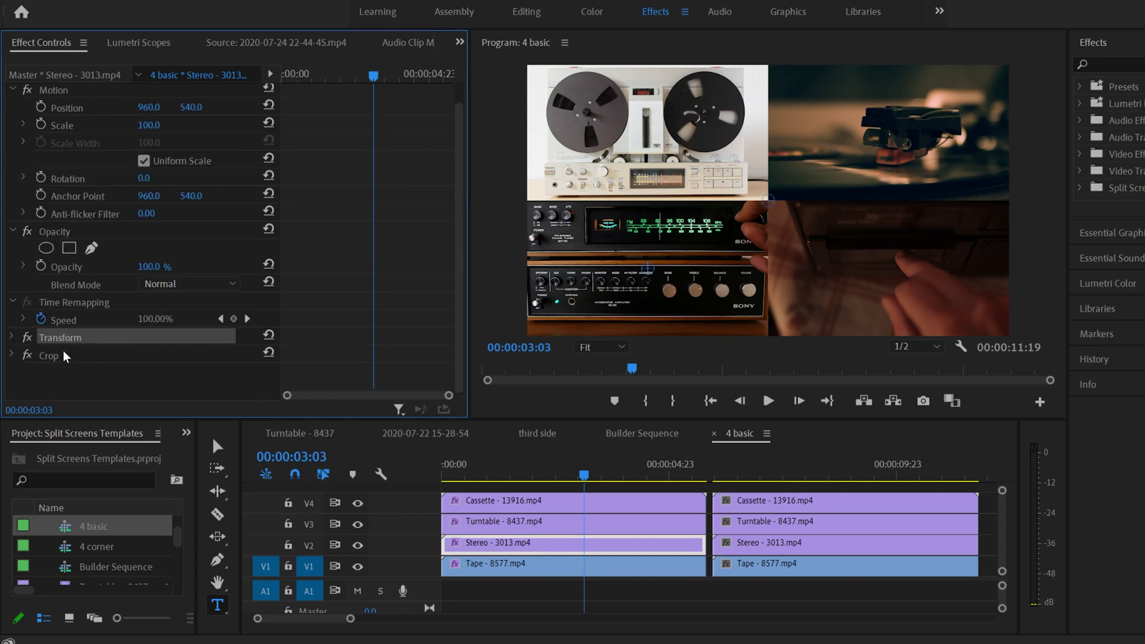
pyautogui.keyDown('ctrl'); pyautogui.click(54, 358); pyautogui.keyUp('ctrl')
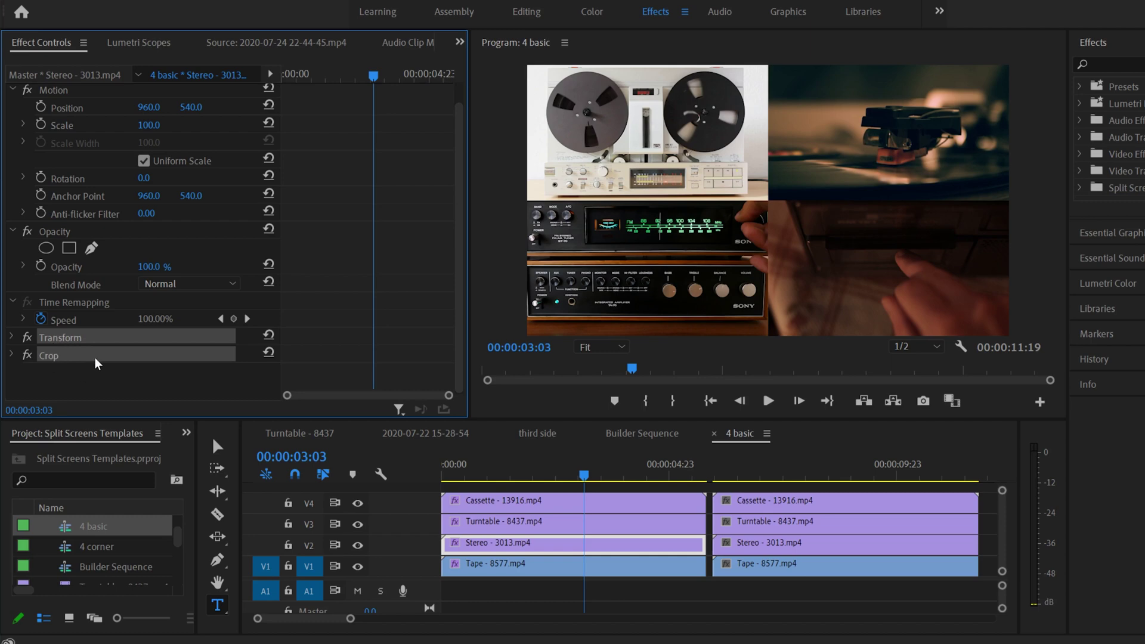
# Save the selected Transform and Crop effects as the preset '4 Split Bottom Left'
pyautogui.rightClick(61, 344)
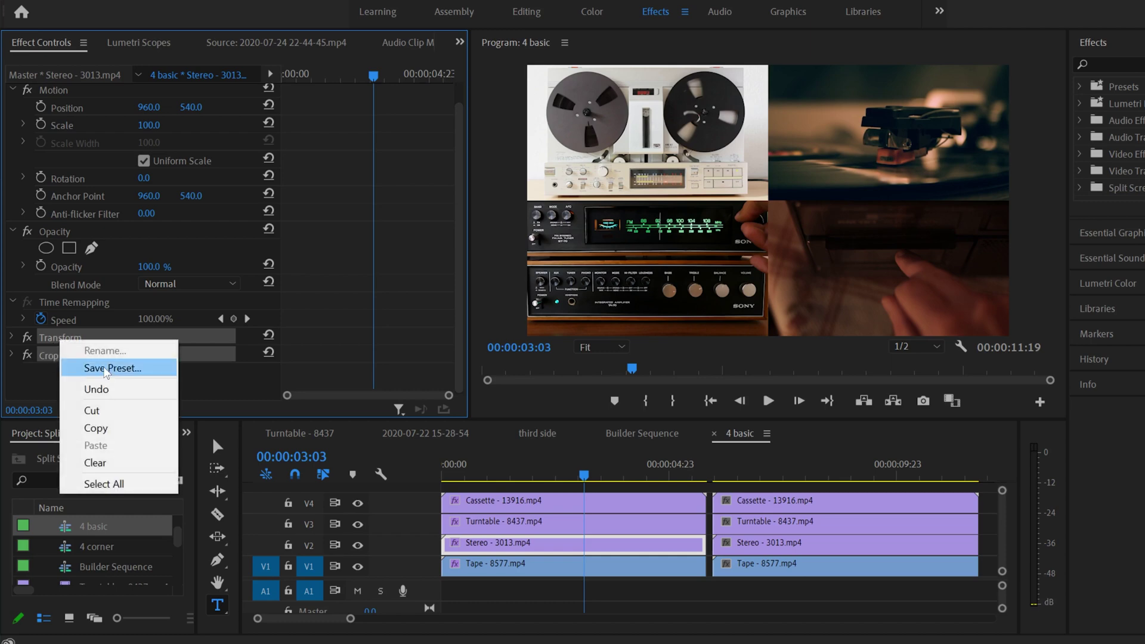
pyautogui.click(105, 369)
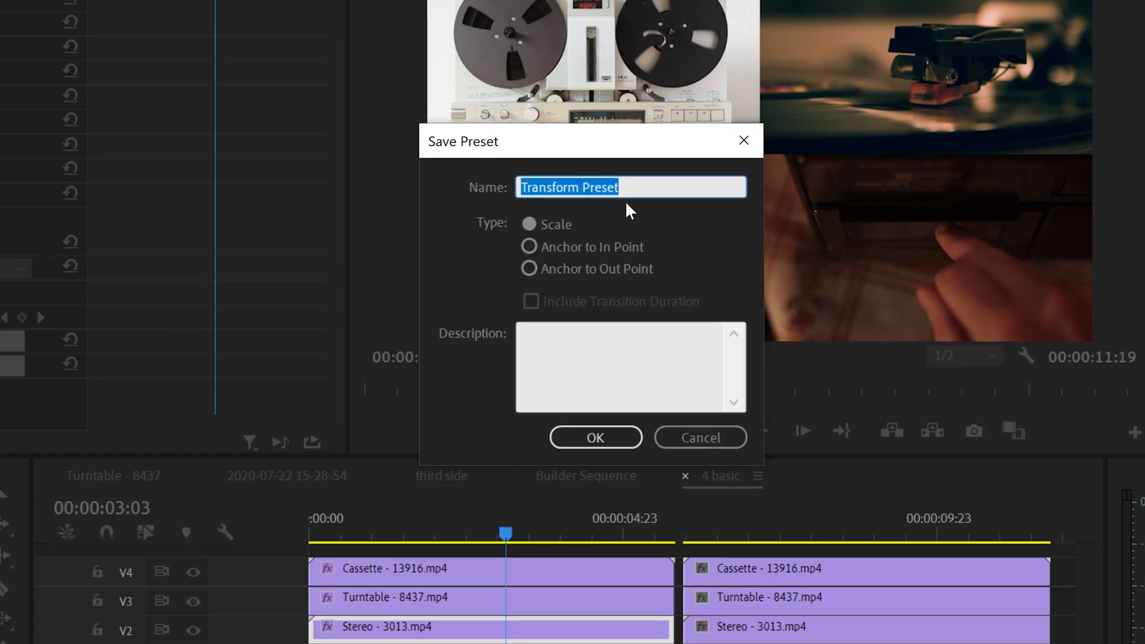
pyautogui.write('4 Split Bottom Left')
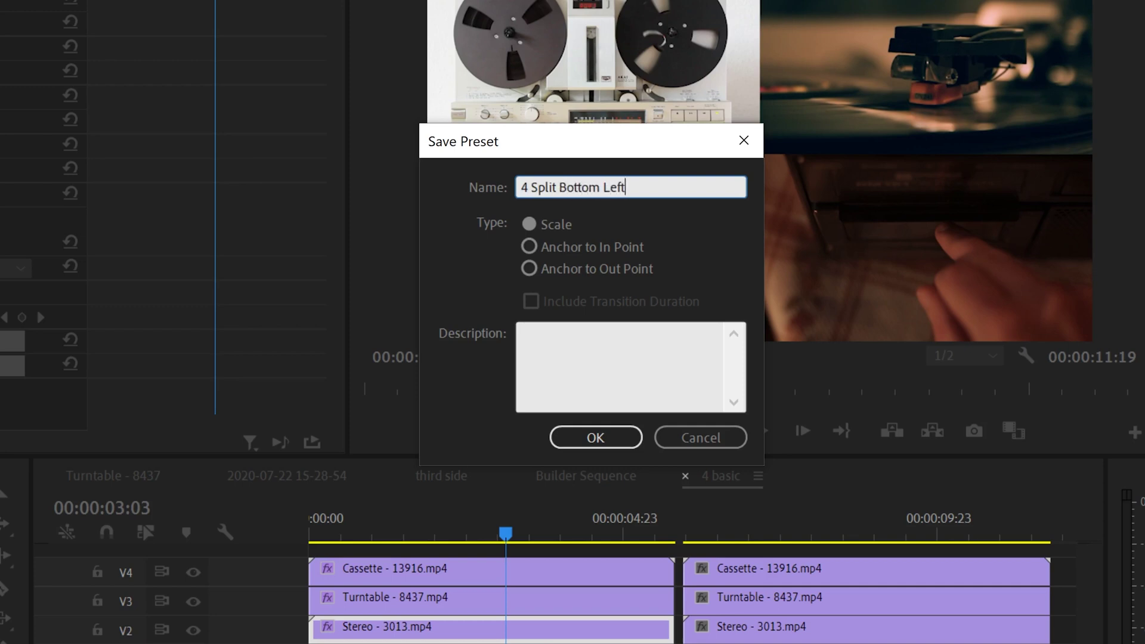
pyautogui.moveTo(590, 146); pyautogui.dragTo(576, 105)
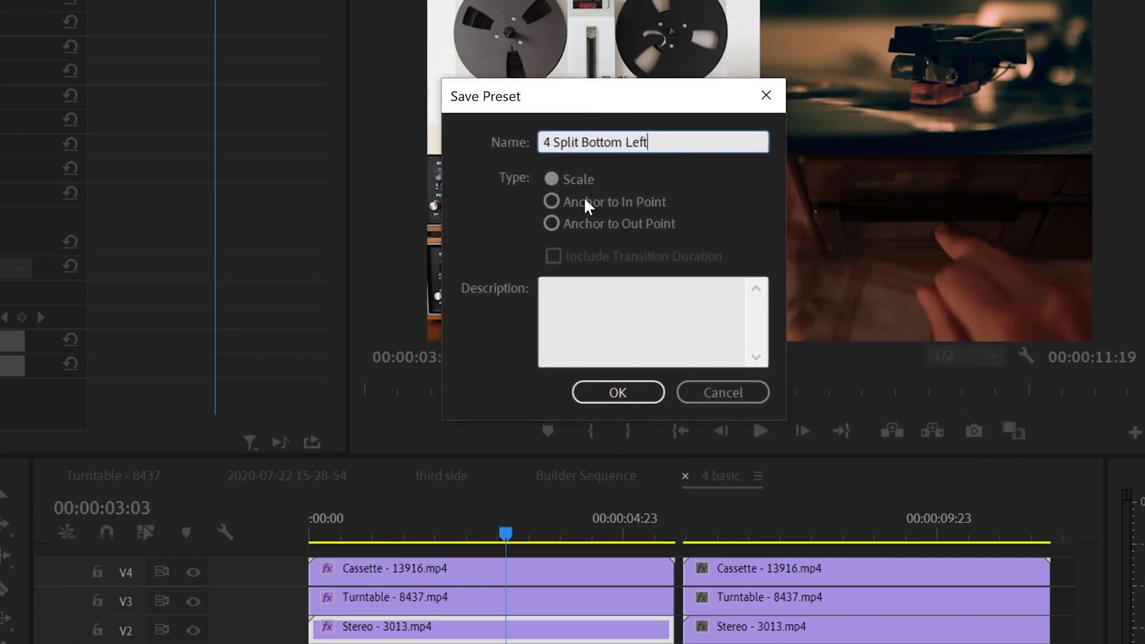
pyautogui.click(617, 390)
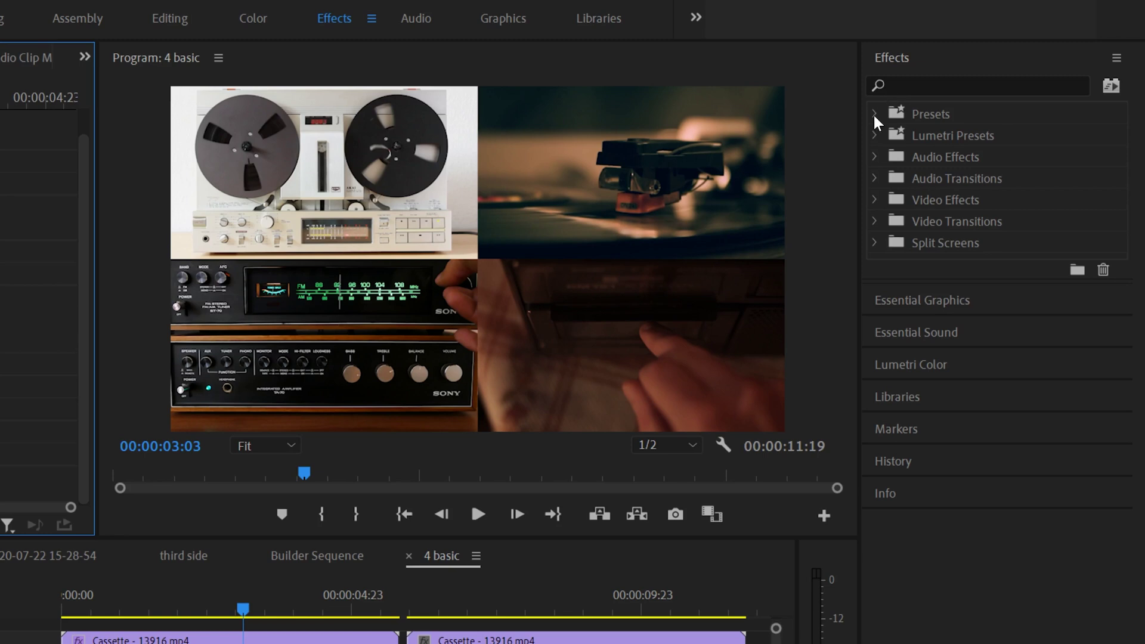
# Review the saved split presets in Presets, then jump to 00:00:07:22 in the sequence
pyautogui.click(874, 114)
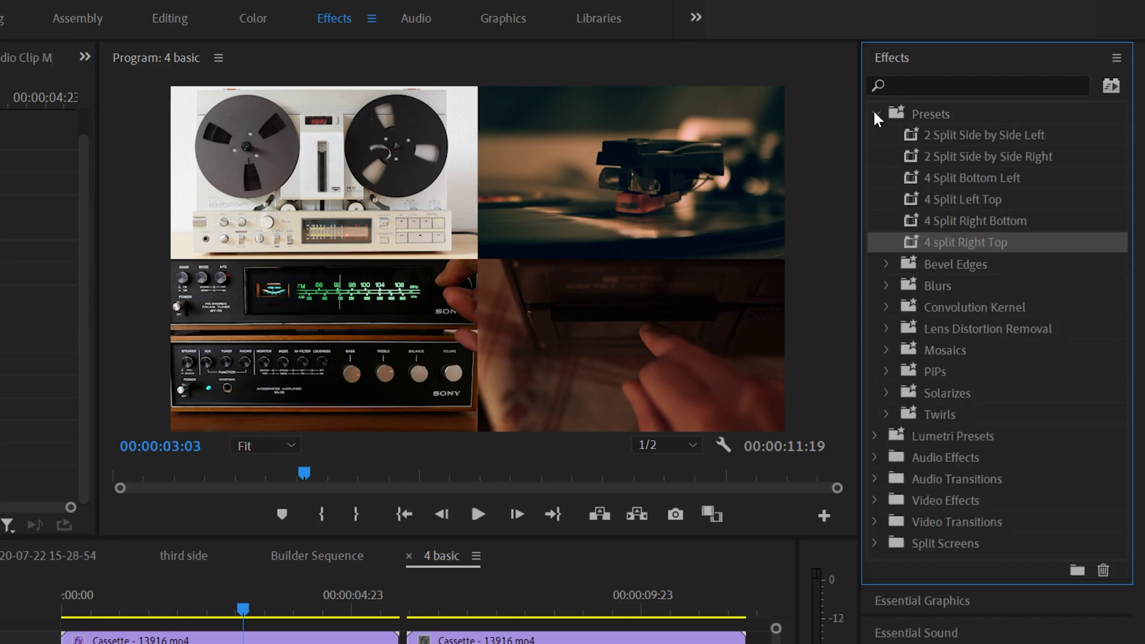
pyautogui.click(957, 134)
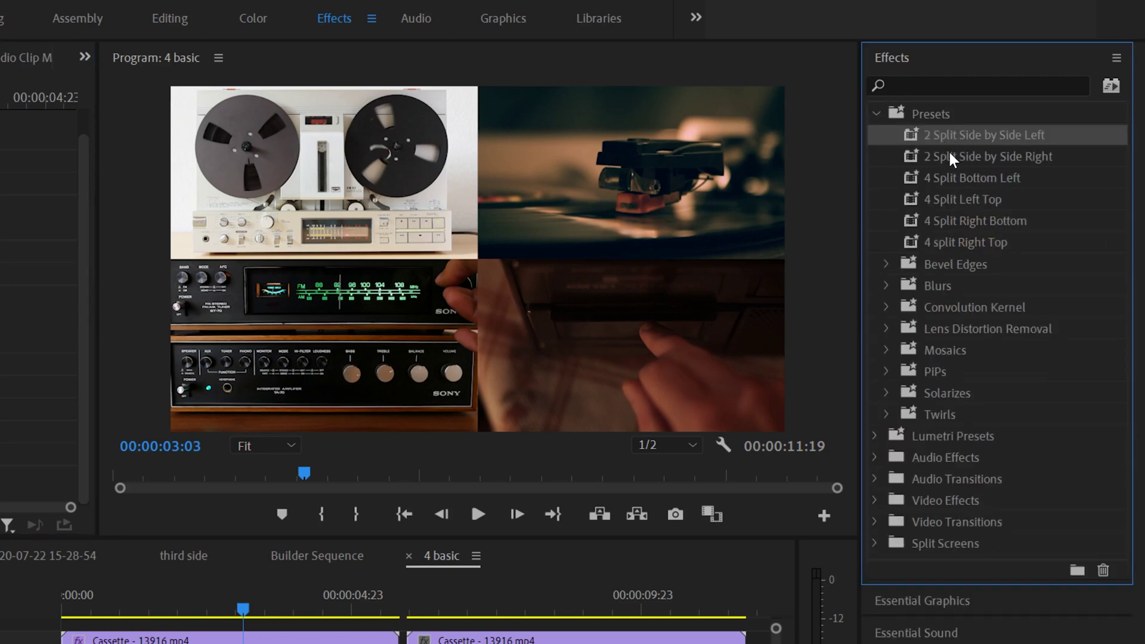
pyautogui.click(959, 156)
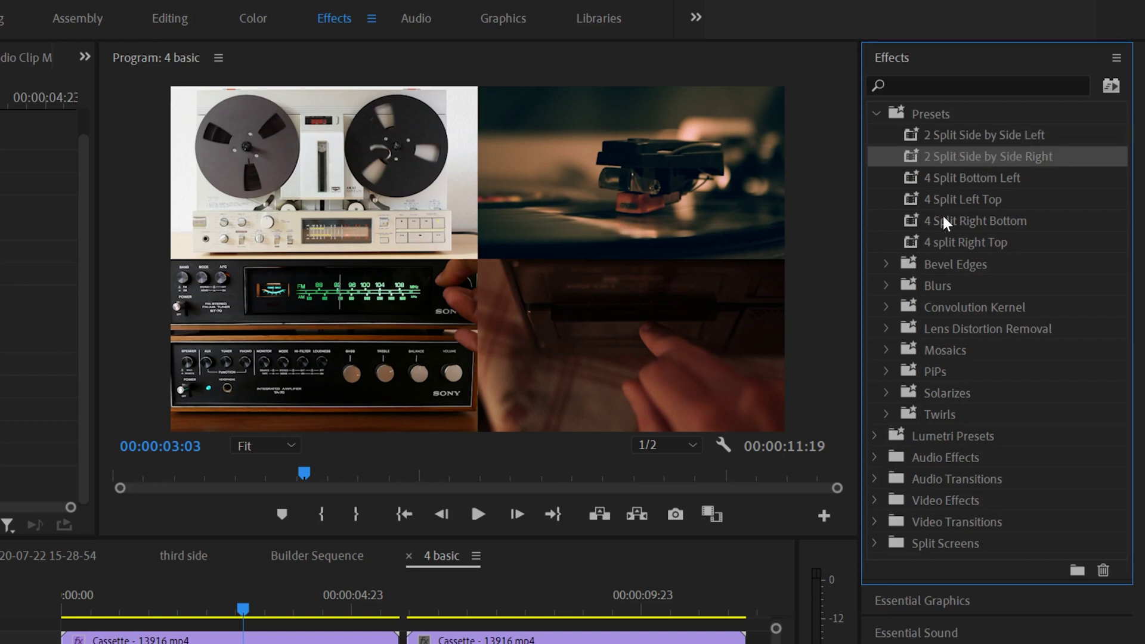
pyautogui.click(953, 175)
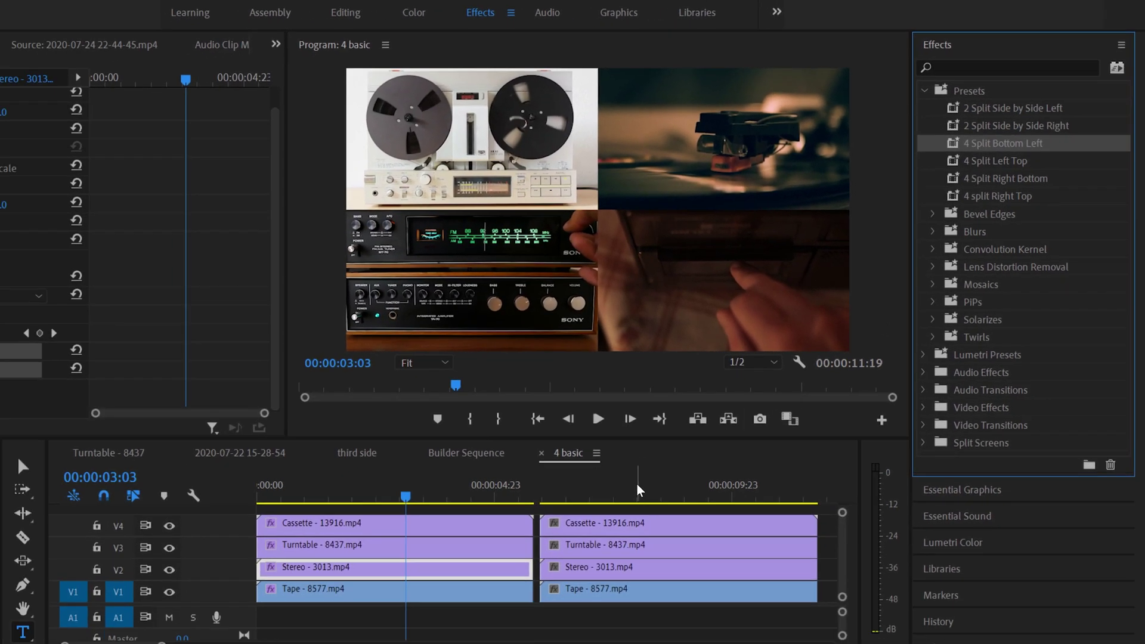
pyautogui.click(635, 489)
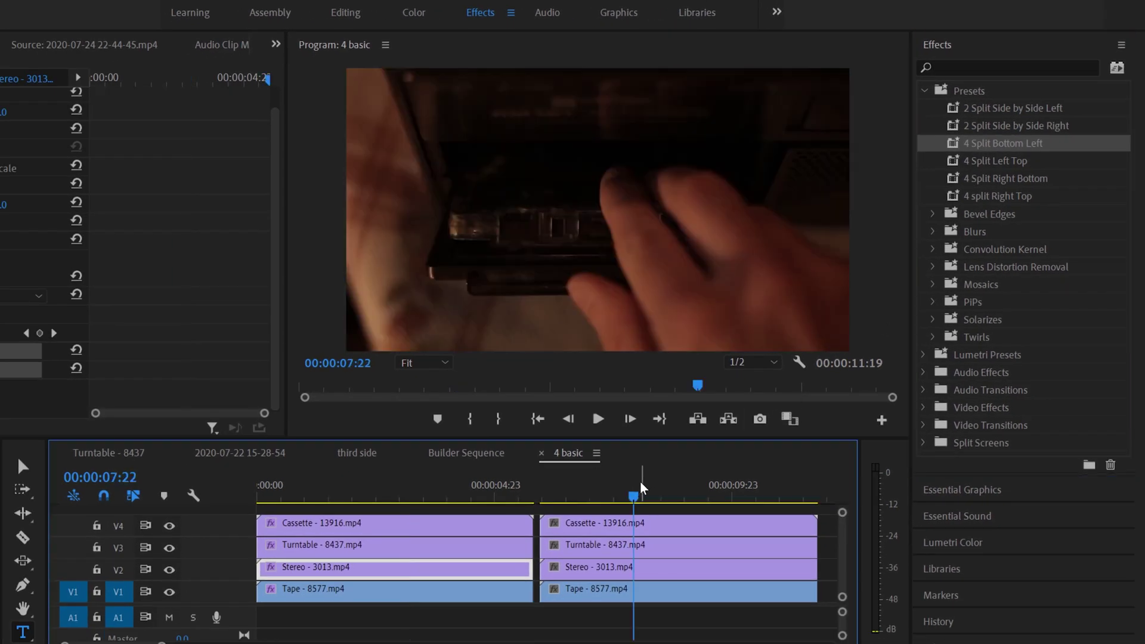
# Apply 4 Split Left Top, Right Bottom and Right Top to the second Turntable, Stereo and Tape clips
pyautogui.click(621, 531)
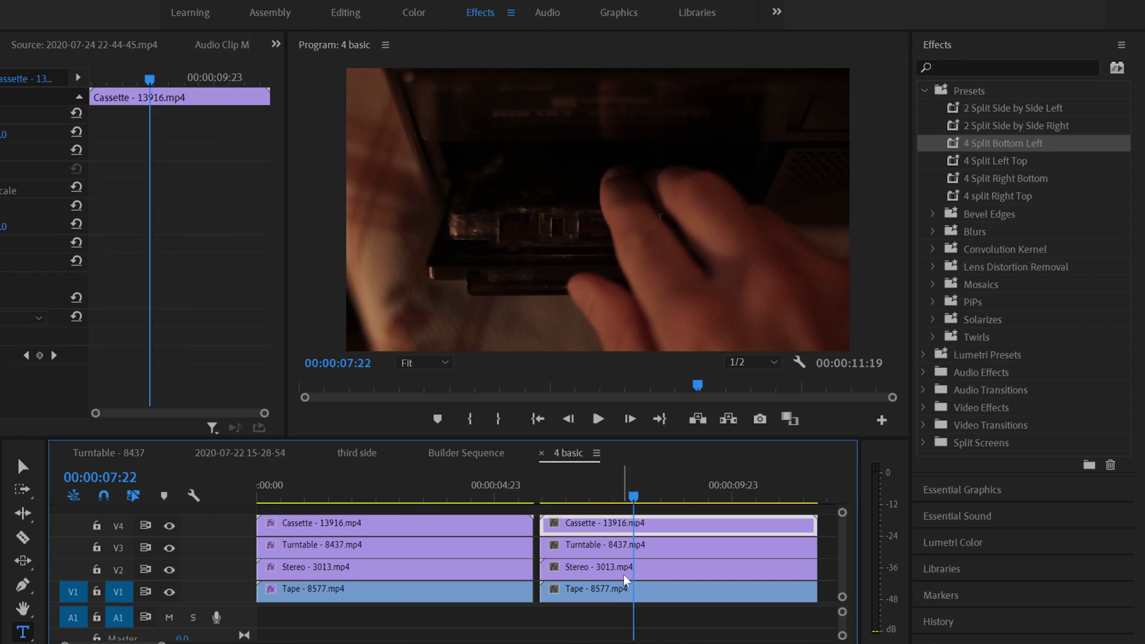
pyautogui.click(405, 495)
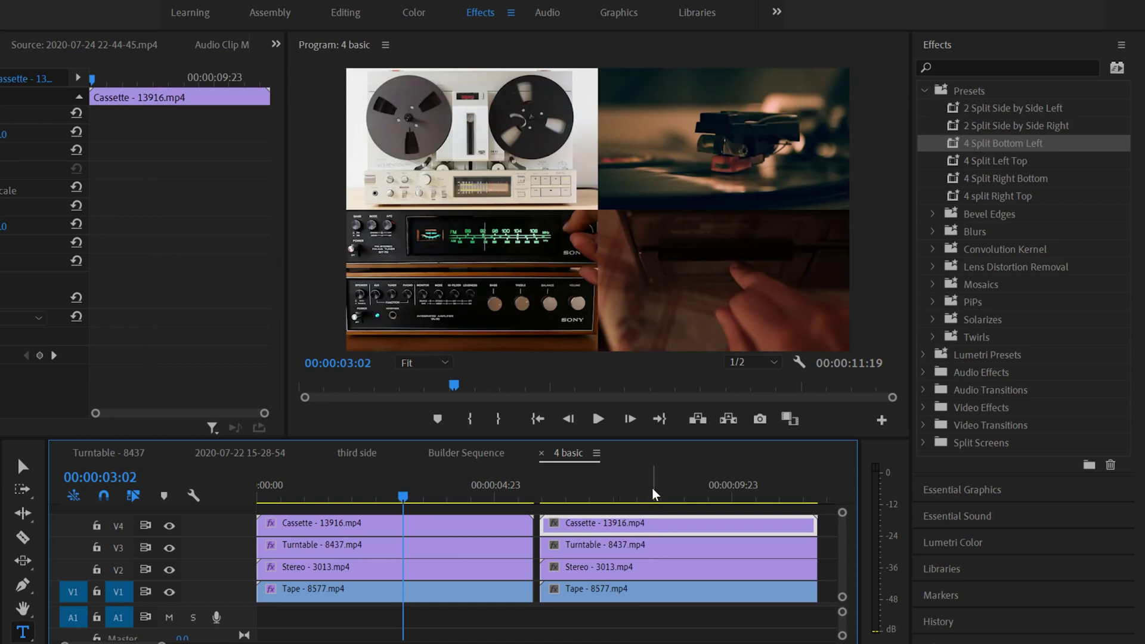
pyautogui.click(652, 497)
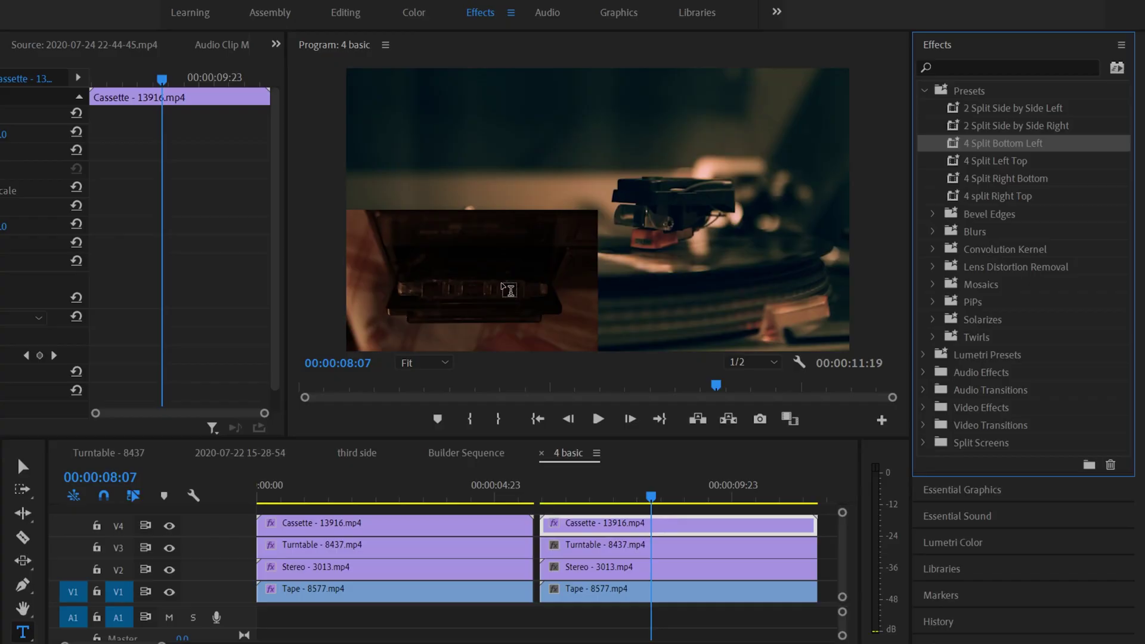
pyautogui.moveTo(953, 167); pyautogui.dragTo(886, 283)
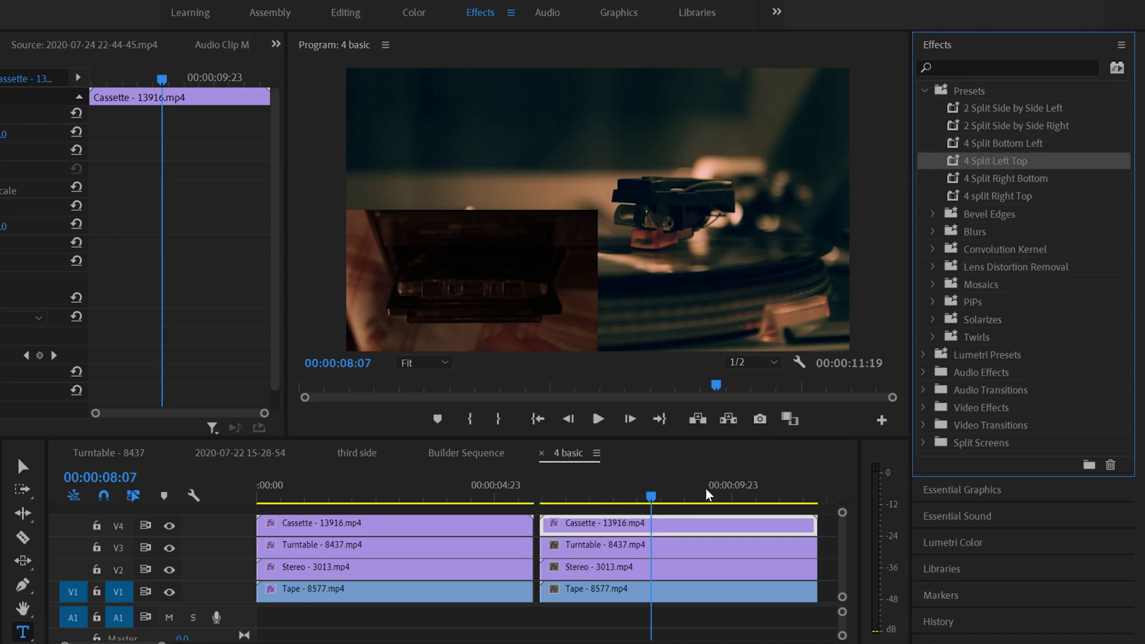
pyautogui.moveTo(707, 494); pyautogui.dragTo(611, 550)
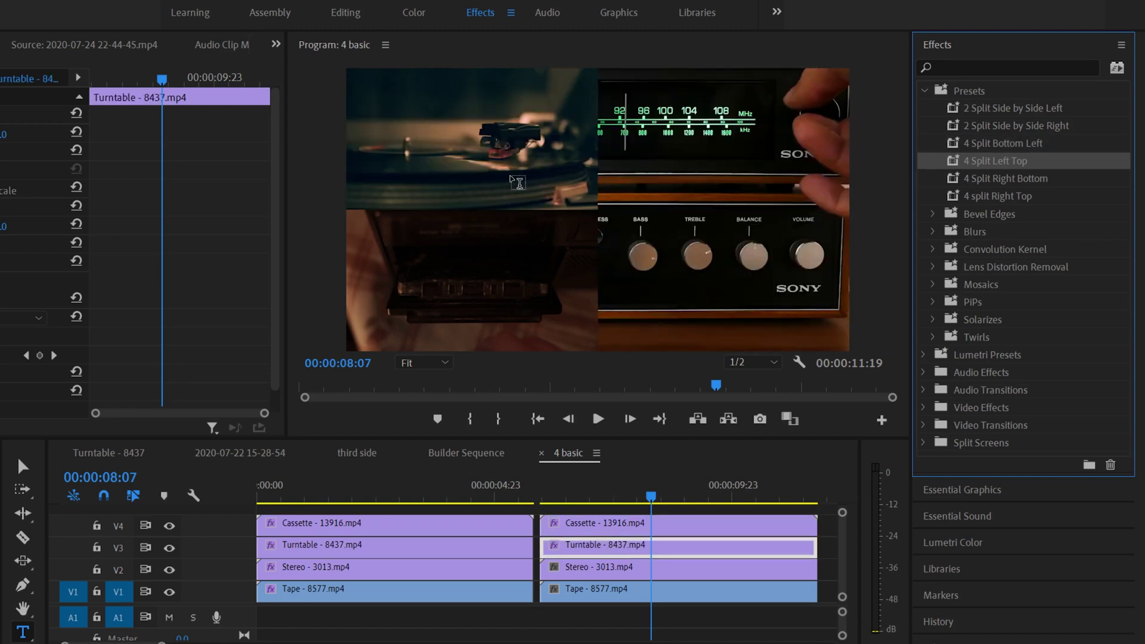
pyautogui.moveTo(956, 184); pyautogui.dragTo(614, 567)
pyautogui.moveTo(995, 196); pyautogui.dragTo(621, 587)
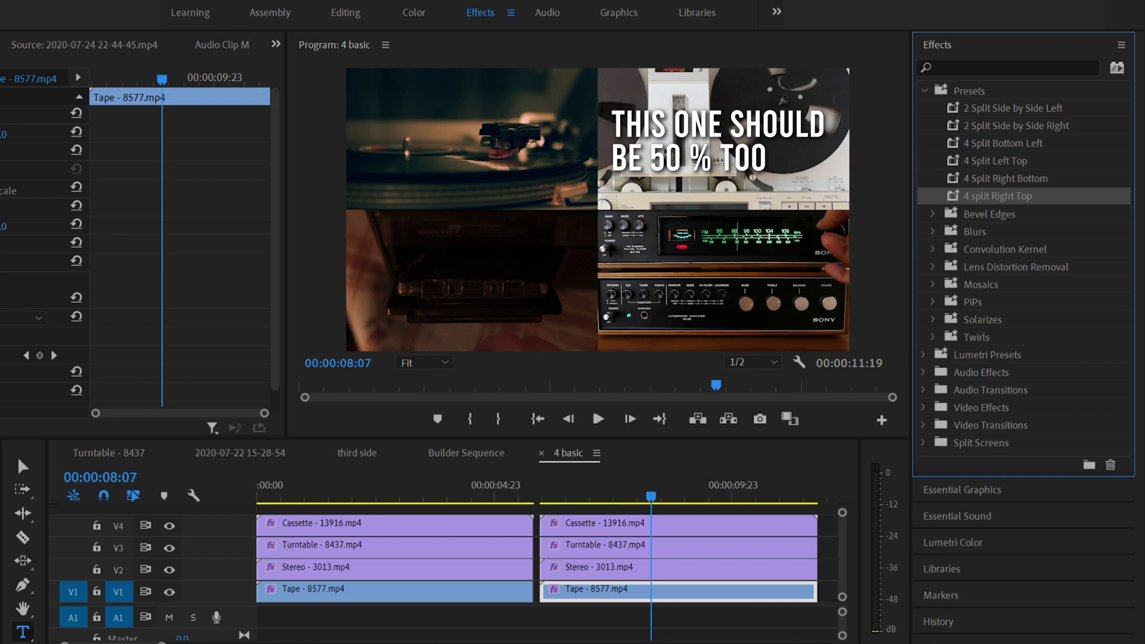
# Enlarge the second Stereo clip's Transform Scale to 68, positioned at 1409, 918
pyautogui.click(592, 571)
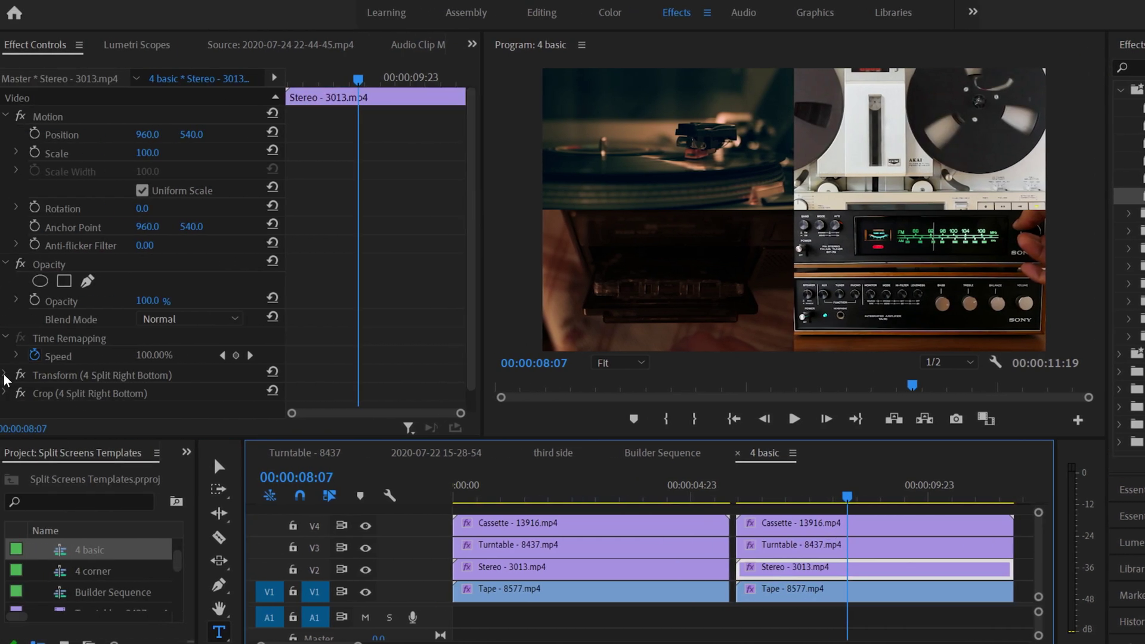
pyautogui.scroll(-5, 471, 190)
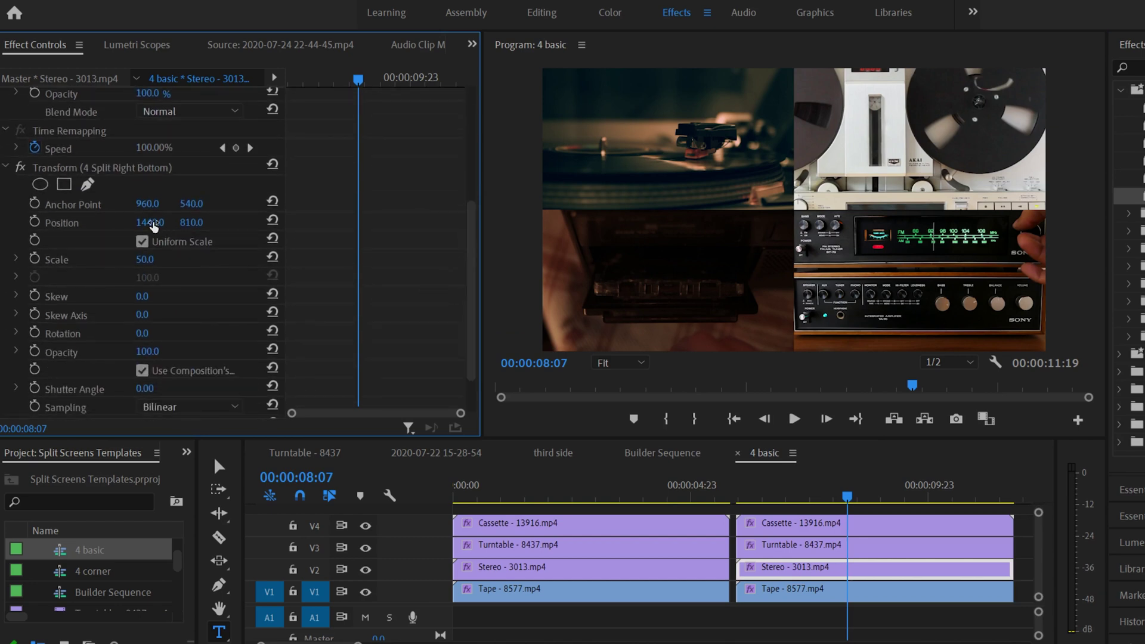
pyautogui.moveTo(145, 260); pyautogui.dragTo(257, 228)
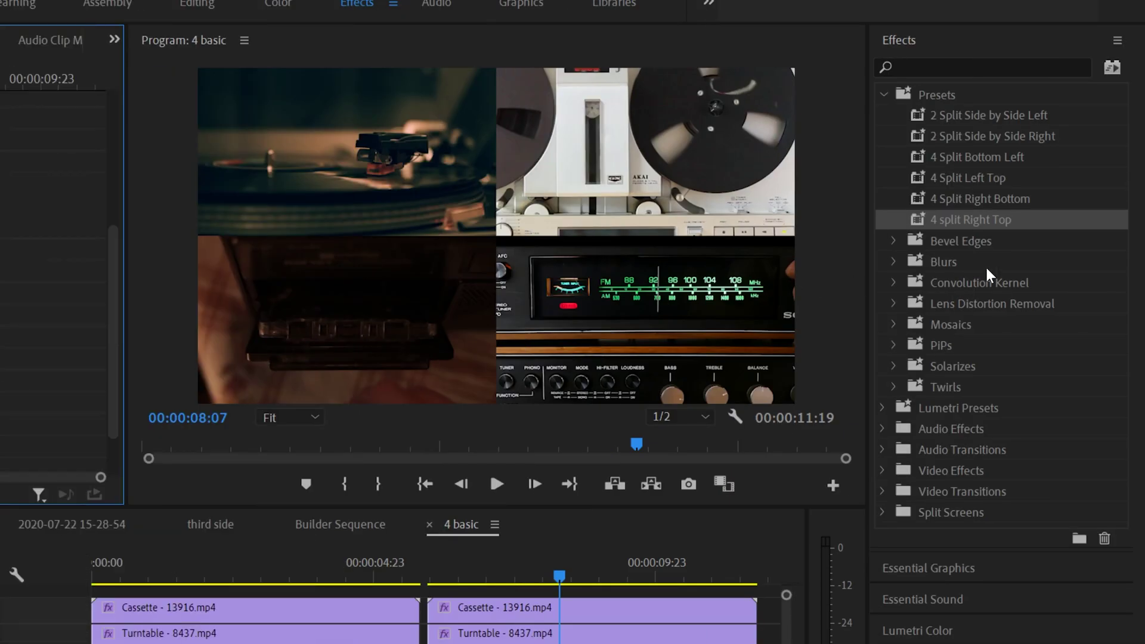
# Collapse Presets, expand Split Screens and its 2 Split Side by Side bin, then reopen Presets
pyautogui.click(885, 95)
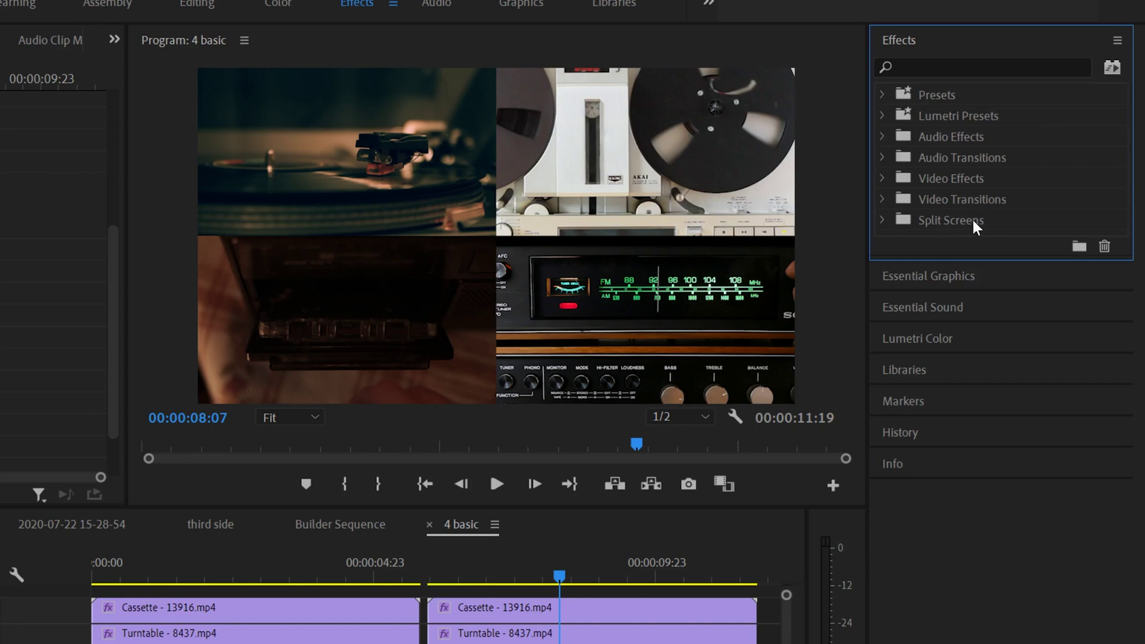
pyautogui.click(883, 220)
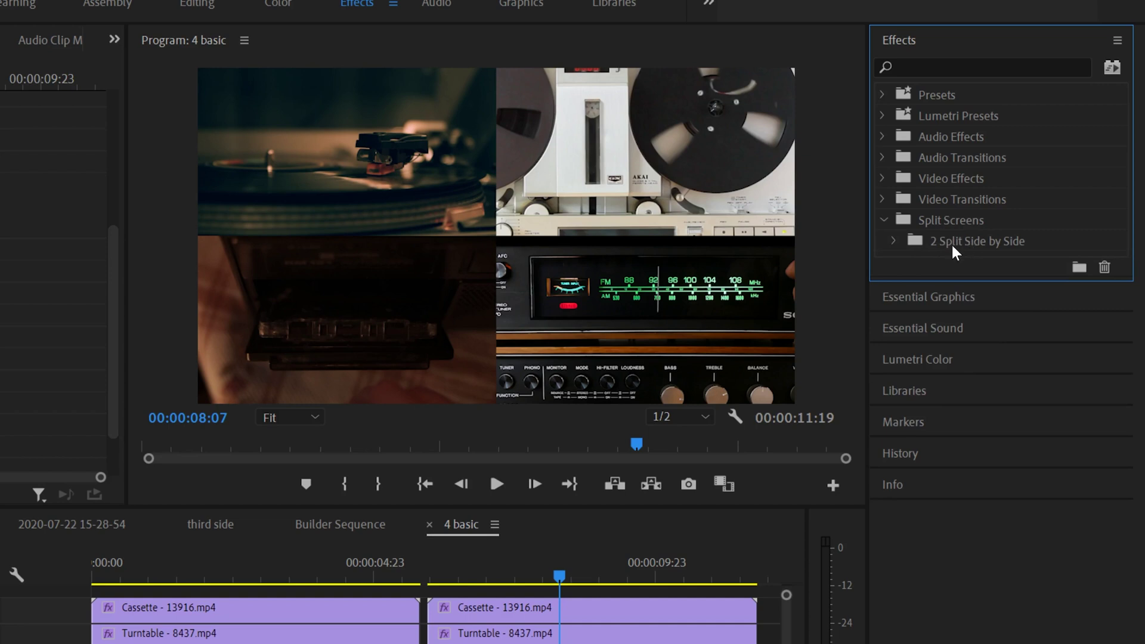
pyautogui.click(894, 242)
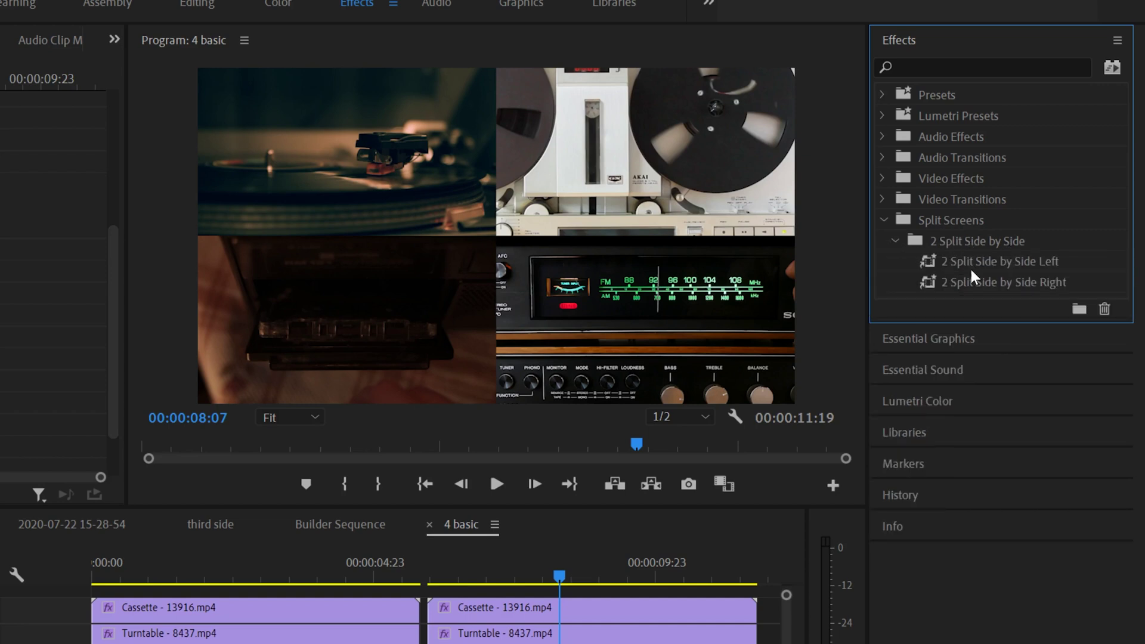
pyautogui.click(883, 95)
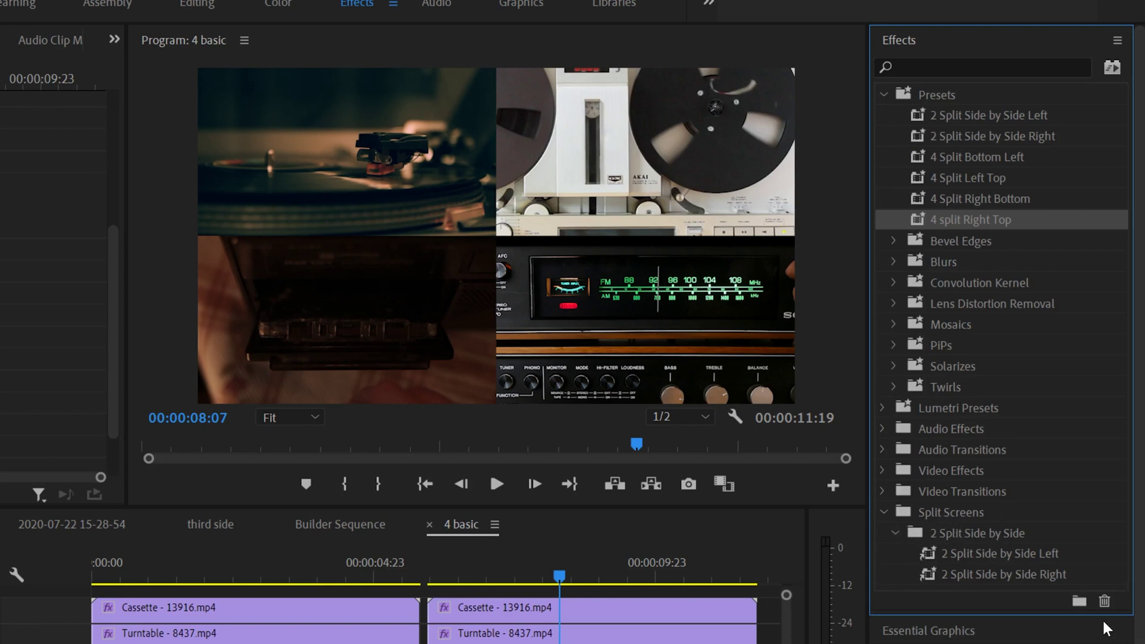
# Create a custom bin named '4 Split' and move it into Split Screens
pyautogui.click(1079, 601)
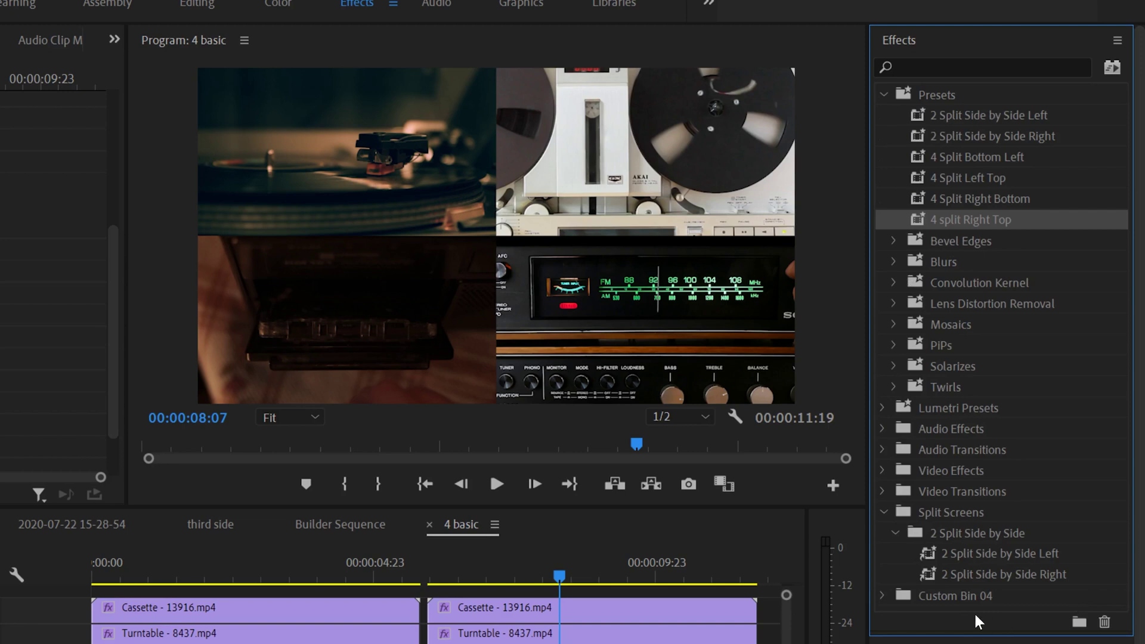
pyautogui.click(997, 600)
pyautogui.click(973, 597)
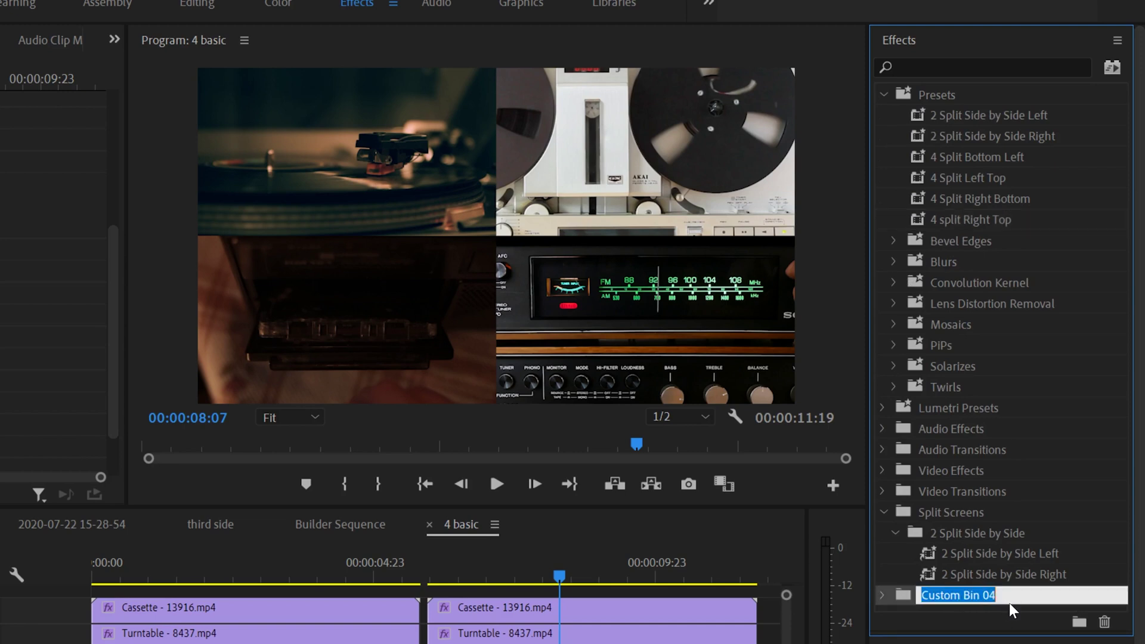
pyautogui.write('4')
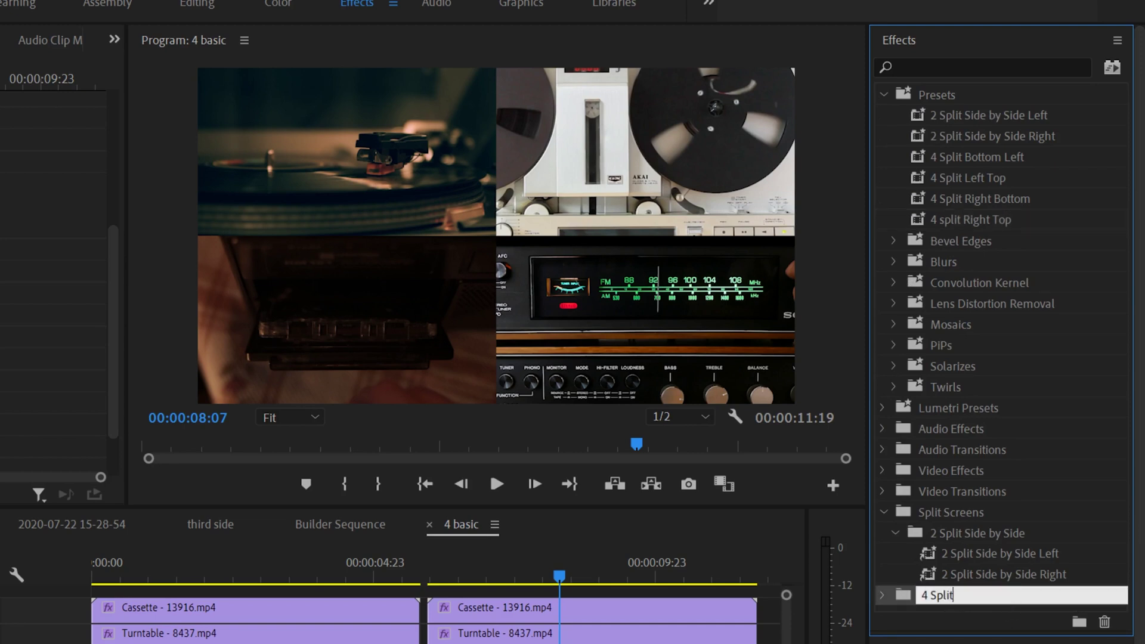
pyautogui.write(' Split')
pyautogui.click(1064, 477)
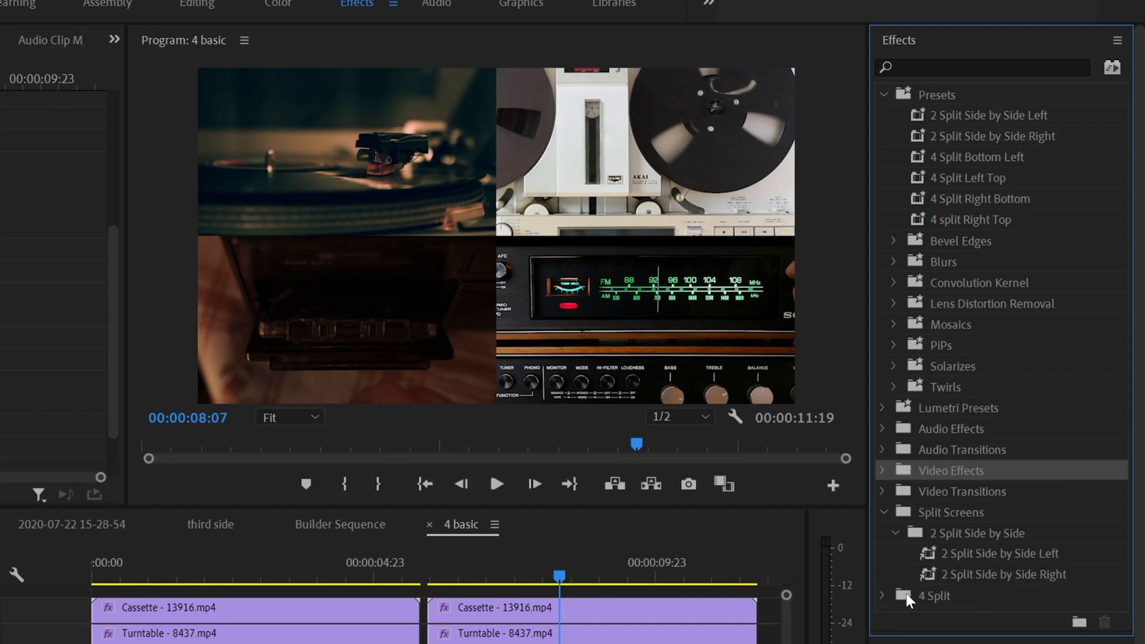
pyautogui.moveTo(913, 595); pyautogui.dragTo(960, 514)
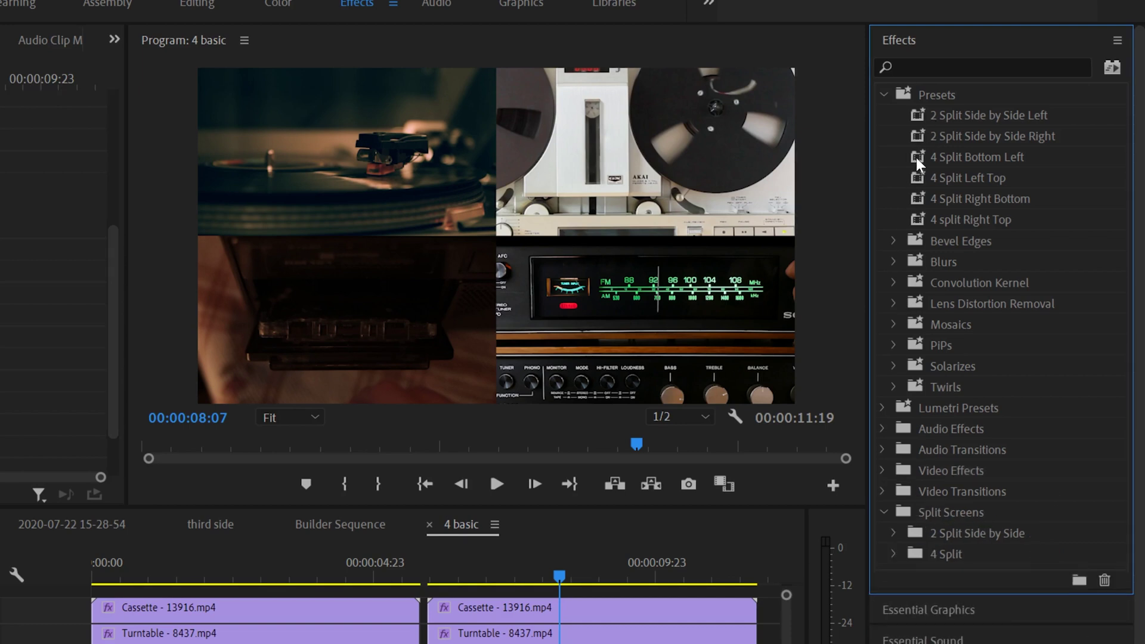
# Move the 4 Split Bottom Left and 4 Split Left Top presets into the 4 Split bin
pyautogui.moveTo(920, 160); pyautogui.dragTo(921, 544)
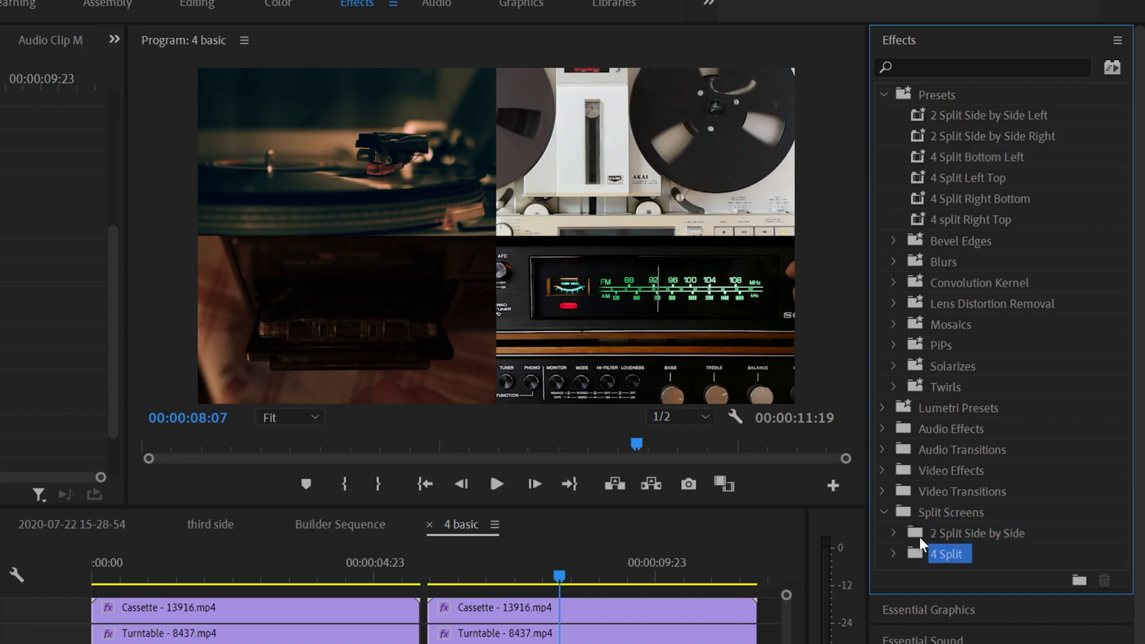
pyautogui.moveTo(920, 182); pyautogui.dragTo(918, 560)
pyautogui.click(894, 554)
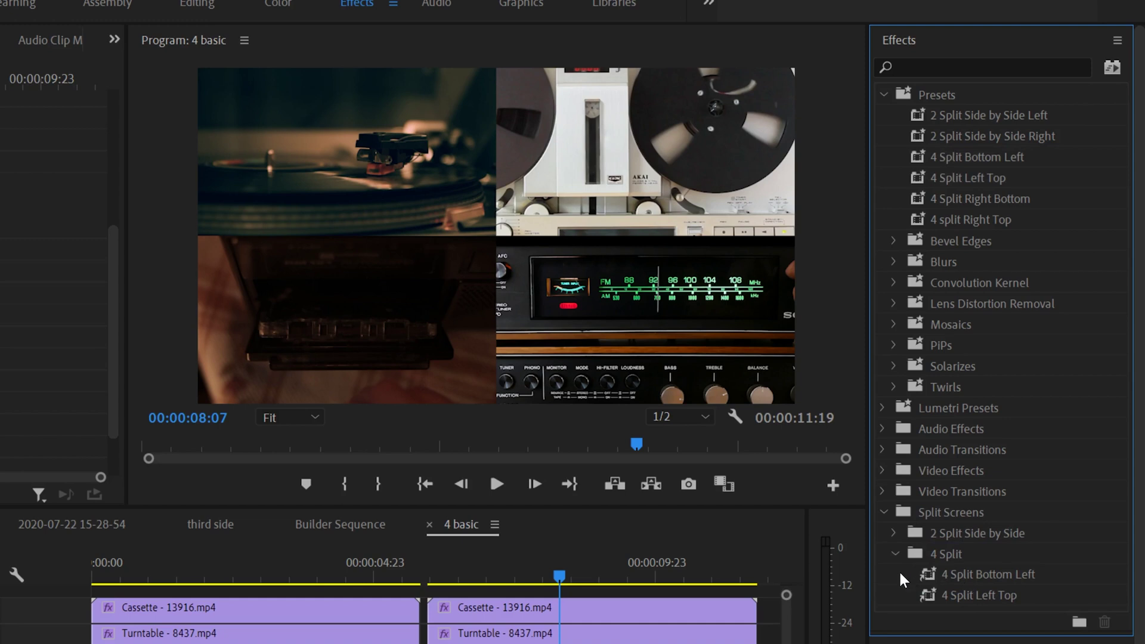
pyautogui.click(894, 555)
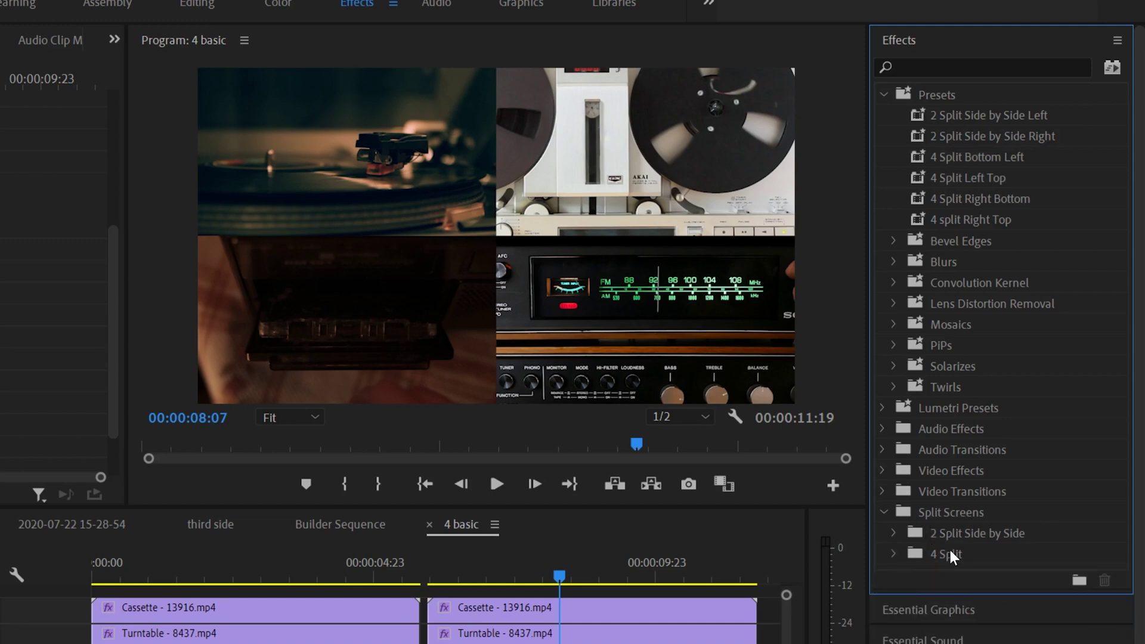
pyautogui.click(954, 518)
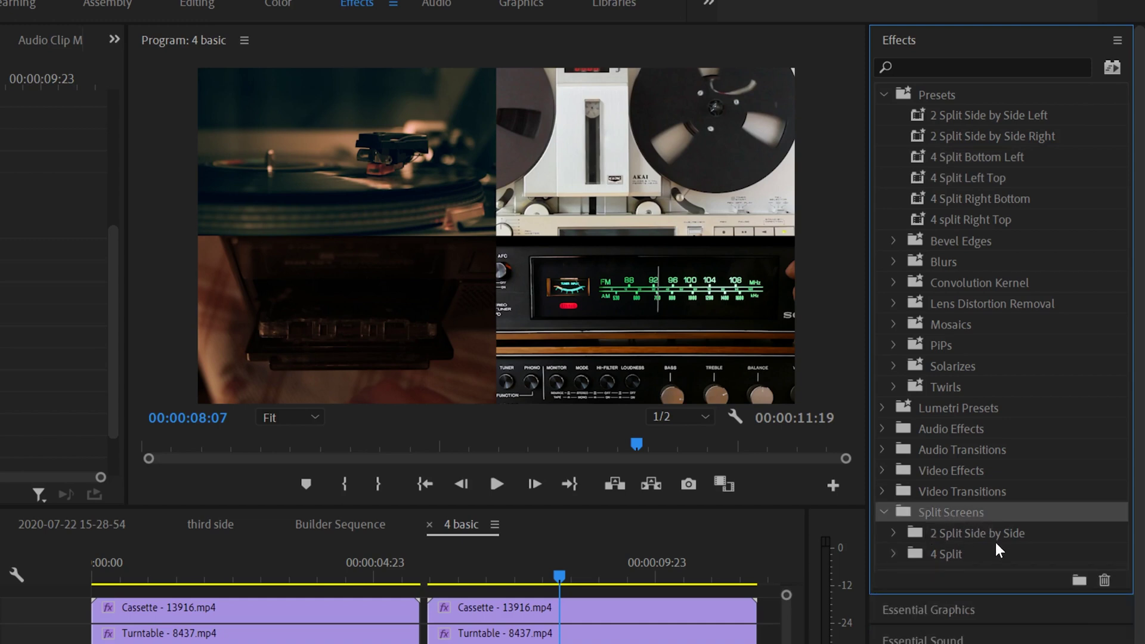